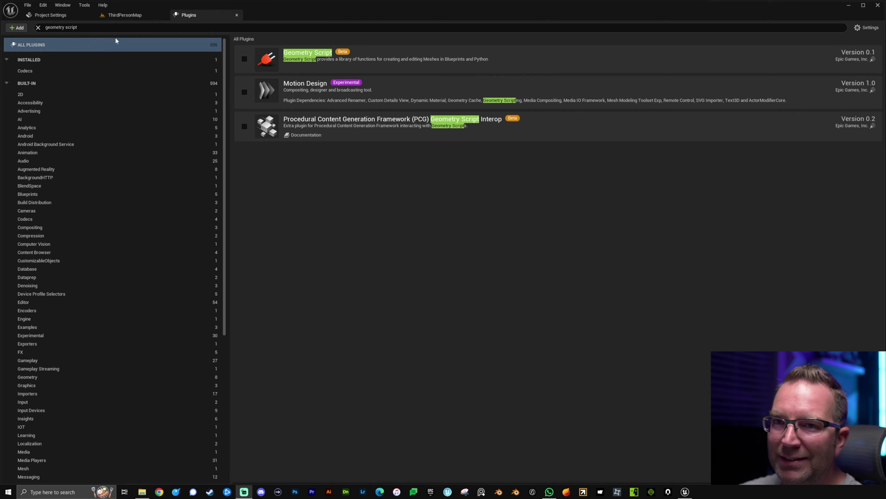
# Enable the Geometry Script beta plugin and accept enabling it.
pyautogui.click(245, 59)
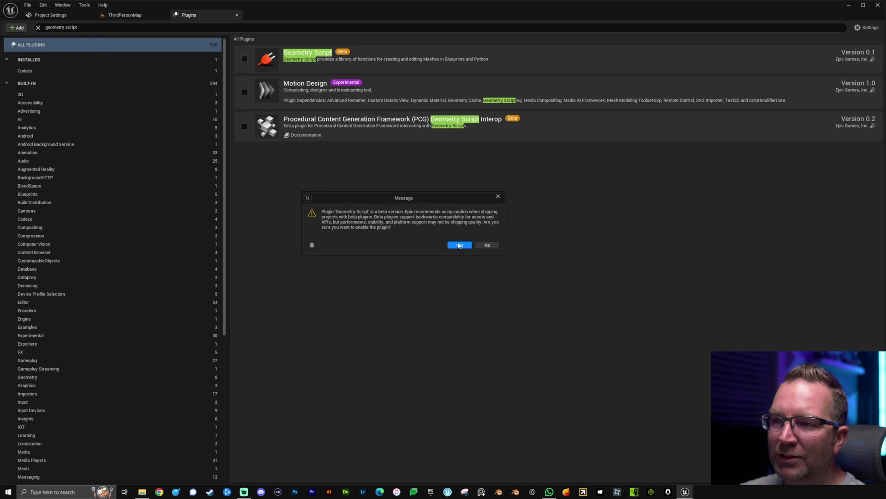
pyautogui.click(459, 245)
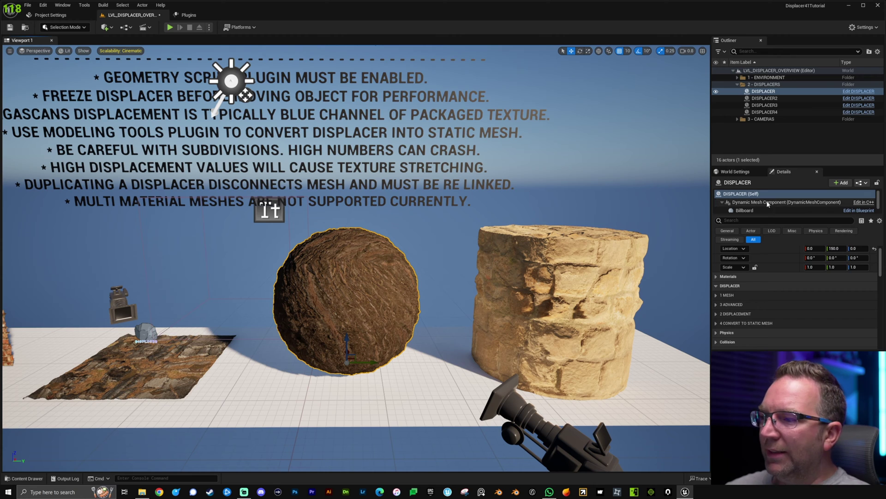
# Examine the selected DISPLACER actor's materials, mesh settings and displacement settings, including map, power, UV tiling, colour channel and subdivisions.
pyautogui.click(717, 277)
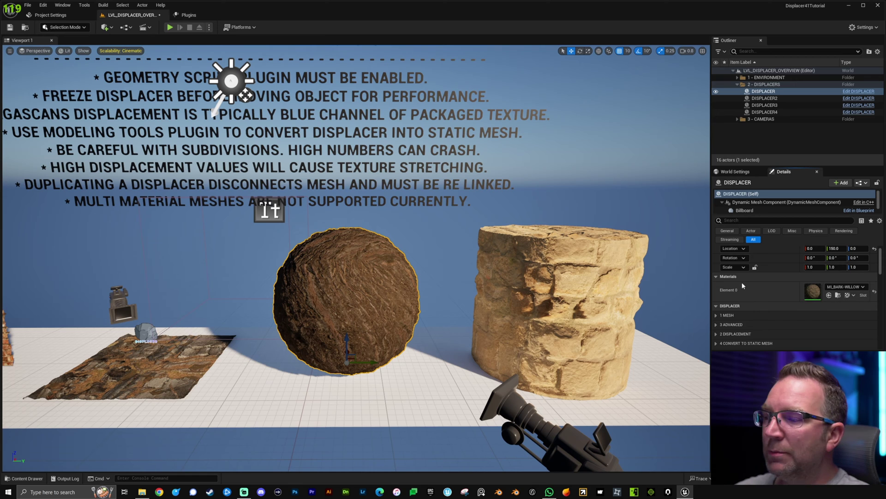
pyautogui.click(715, 277)
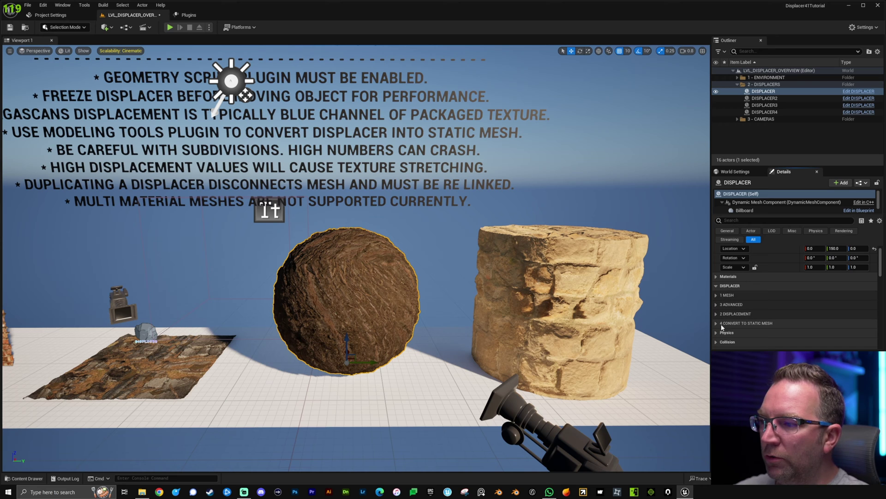
pyautogui.click(716, 296)
pyautogui.scroll(-2, 753, 319)
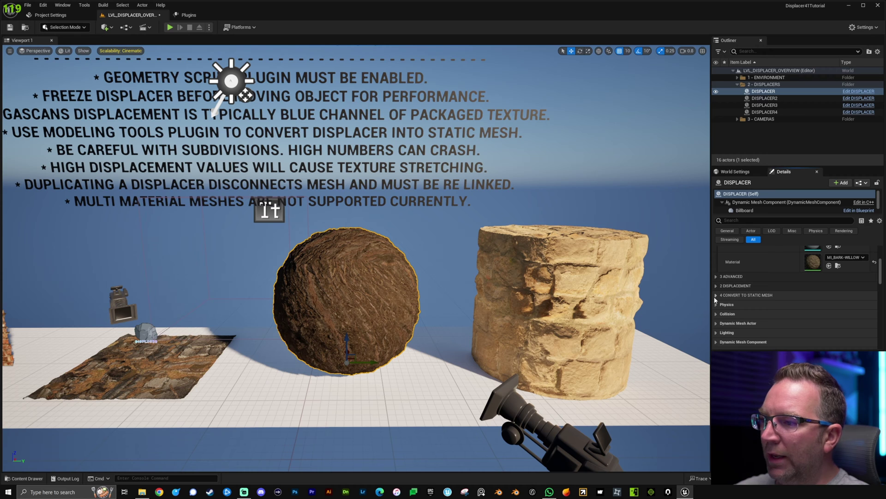
pyautogui.scroll(2, 762, 298)
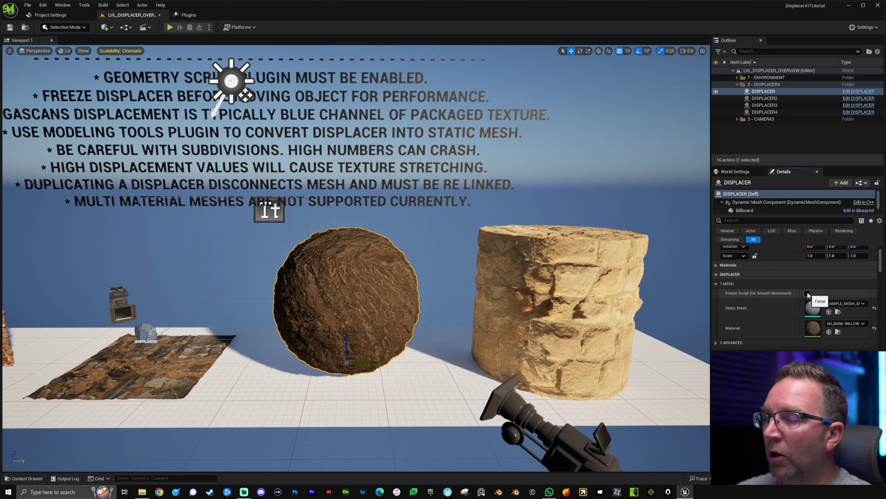
pyautogui.scroll(-2, 808, 294)
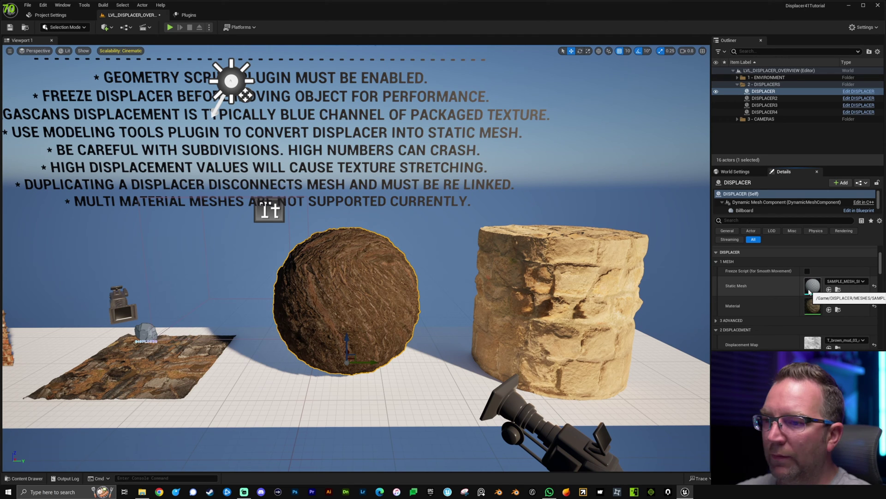
pyautogui.scroll(-1, 782, 301)
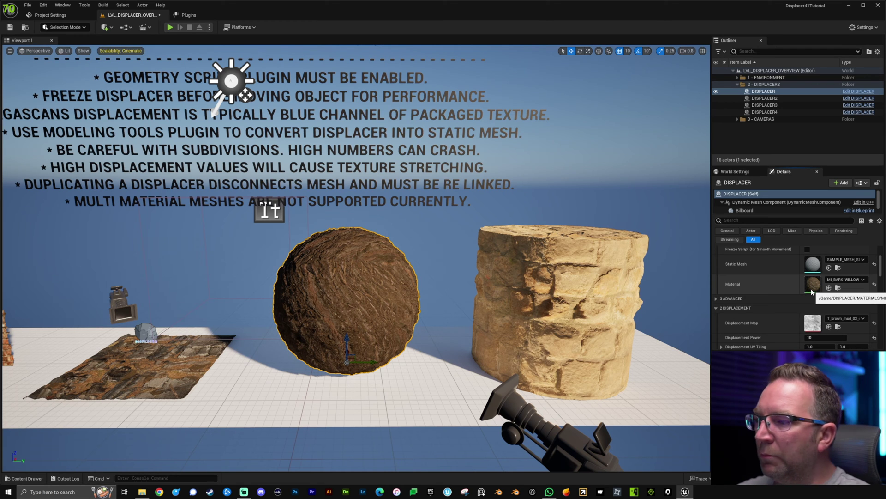
pyautogui.scroll(-2, 748, 287)
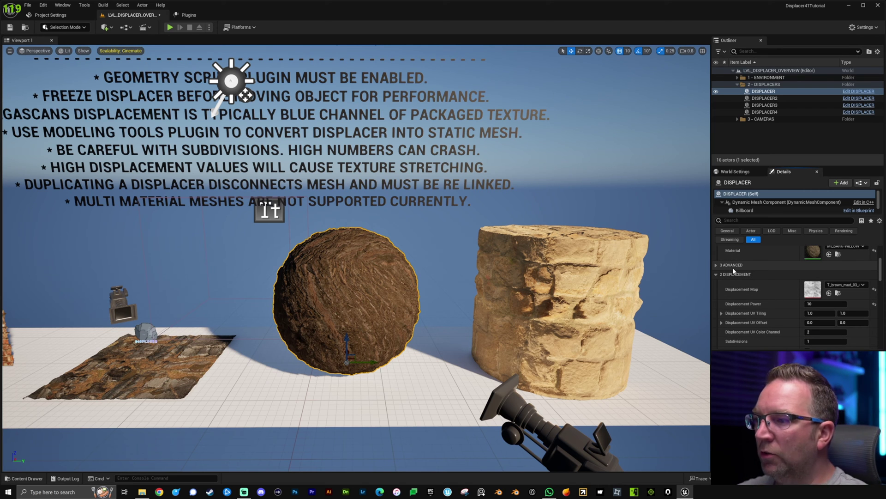
pyautogui.scroll(-2, 766, 270)
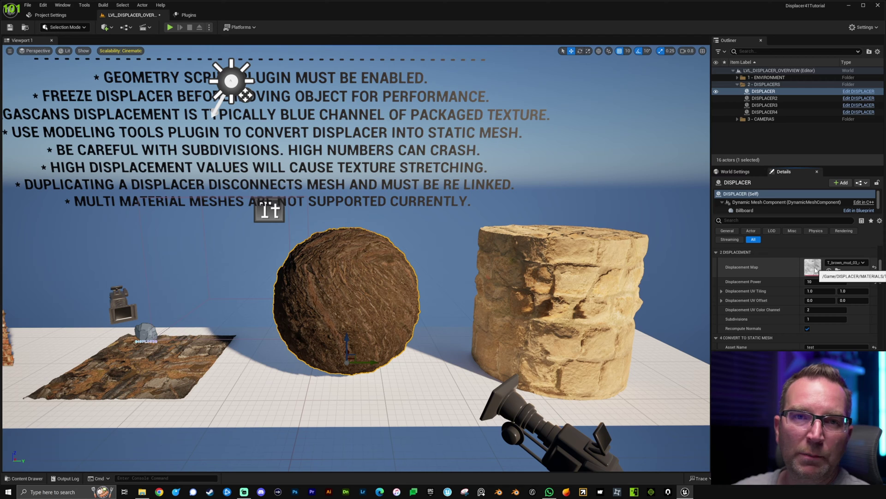
pyautogui.scroll(2, 817, 269)
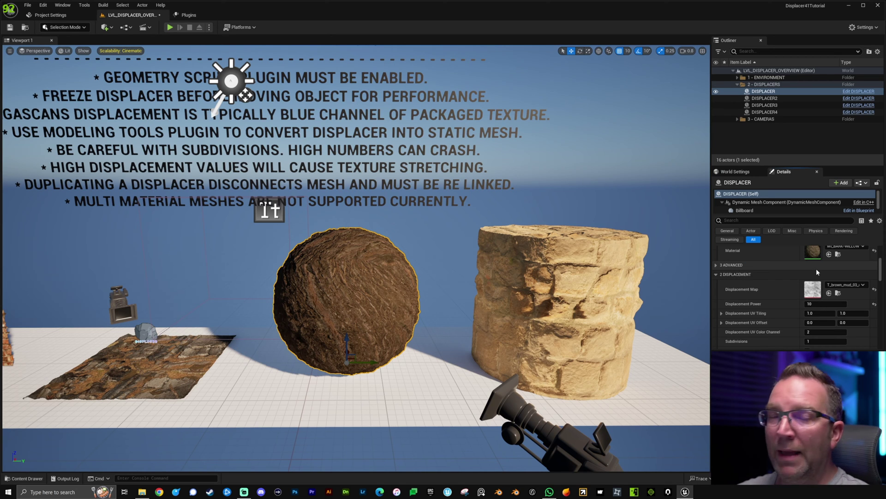
pyautogui.scroll(-2, 816, 269)
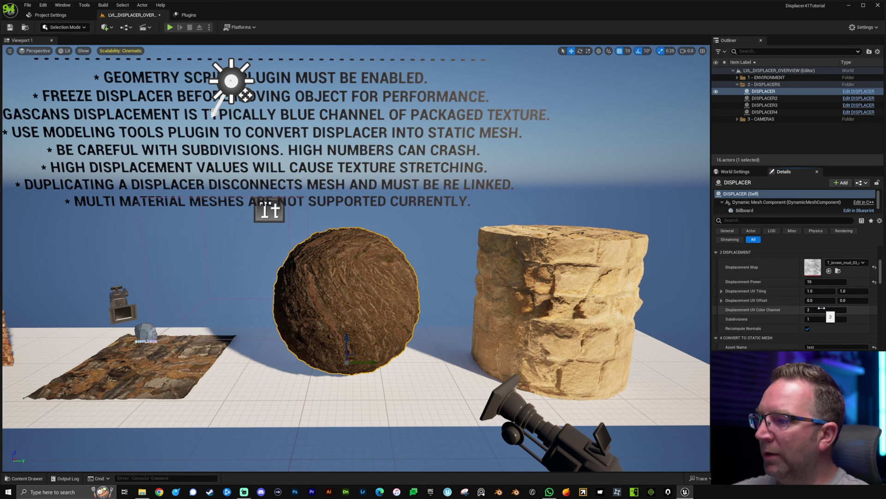
pyautogui.scroll(-1, 821, 299)
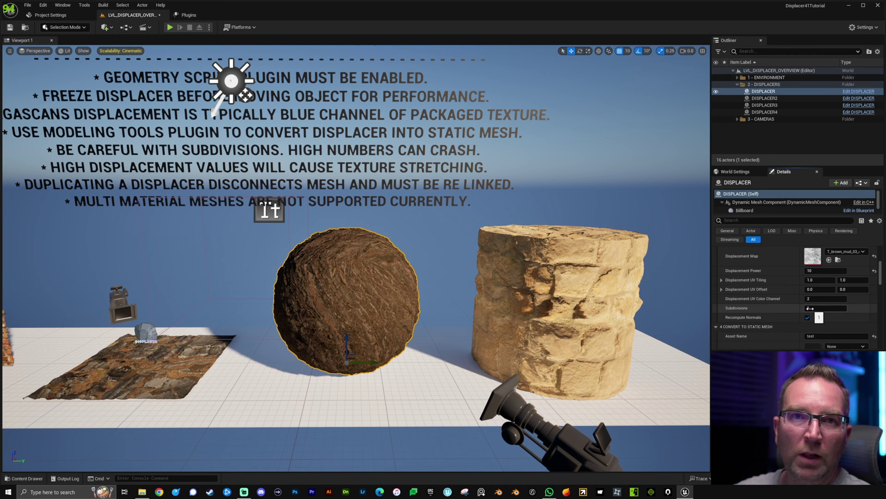
# Clear the DISPLACER's asset name under its static mesh conversion settings.
pyautogui.scroll(-2, 788, 309)
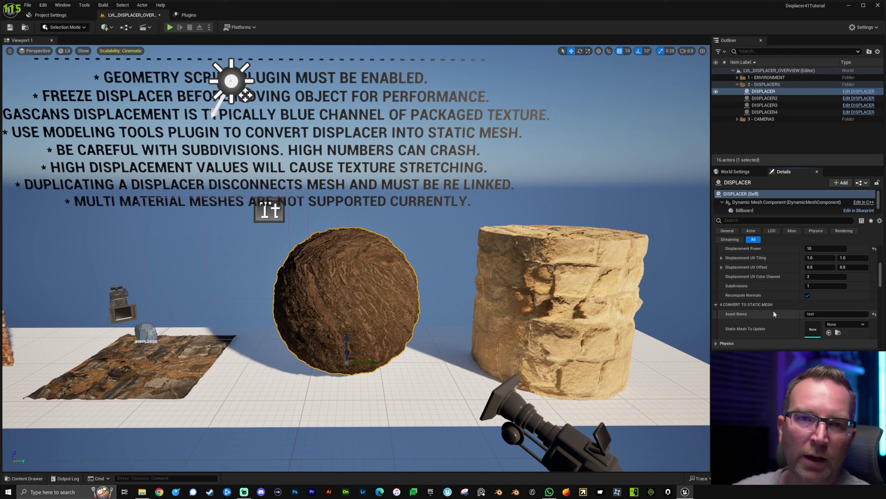
pyautogui.scroll(-2, 794, 300)
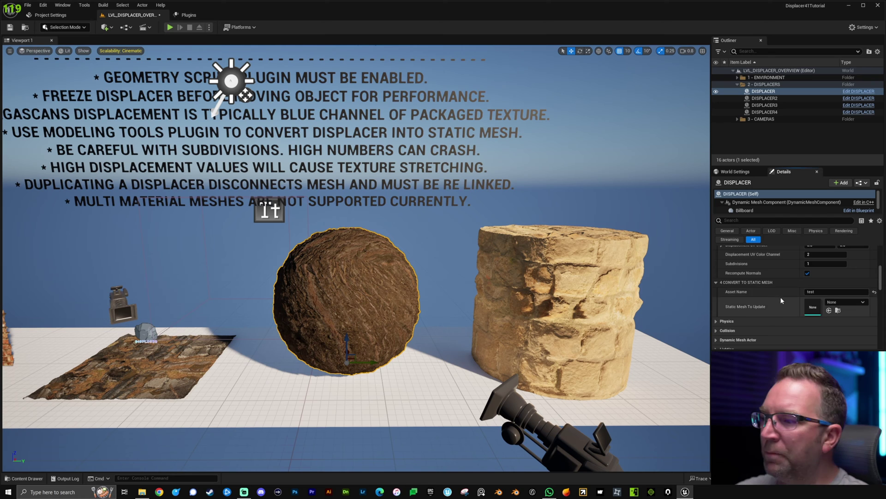
pyautogui.scroll(-1, 779, 293)
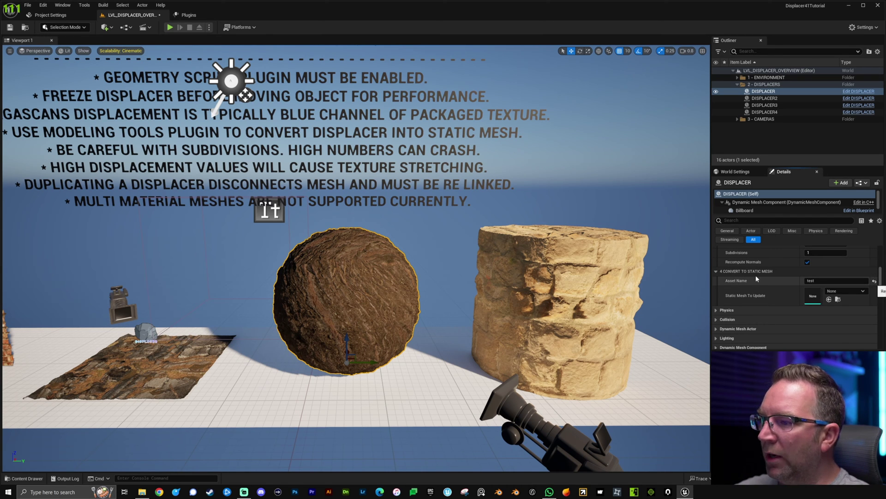
pyautogui.hotkey('ctrl', 'z')
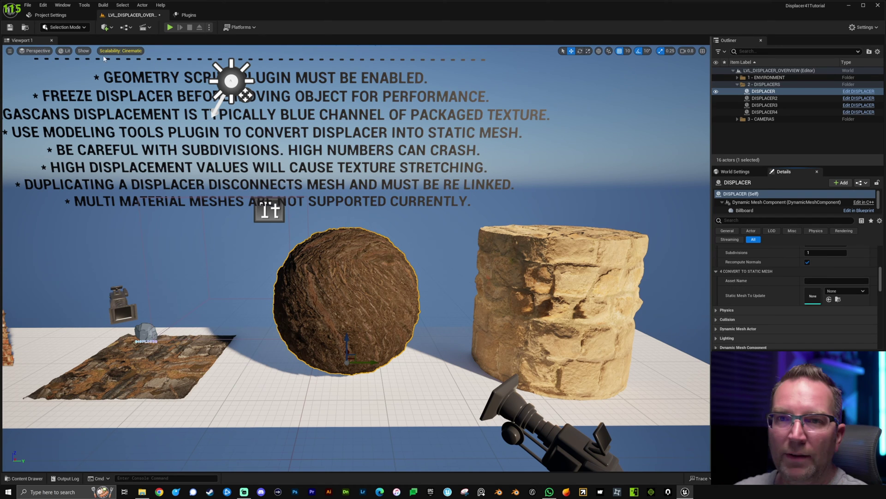
# Look at the favourite tools in Modeling mode and return to Selection mode.
pyautogui.click(65, 28)
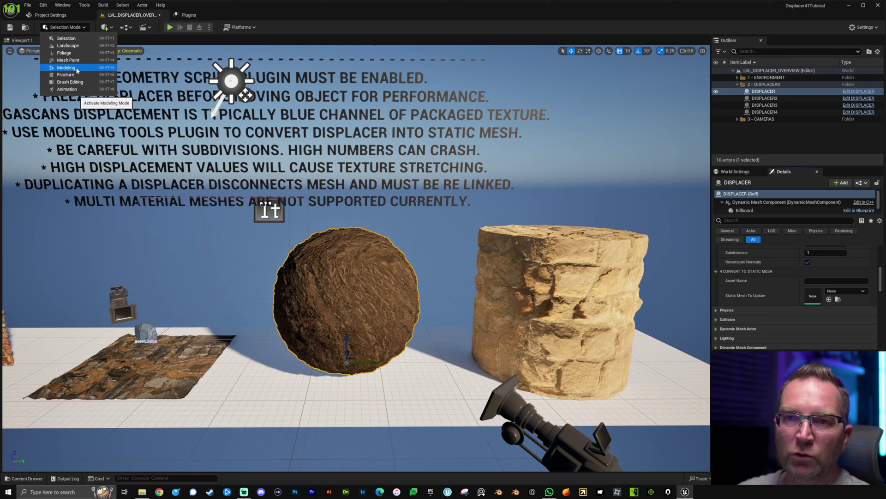
pyautogui.click(66, 68)
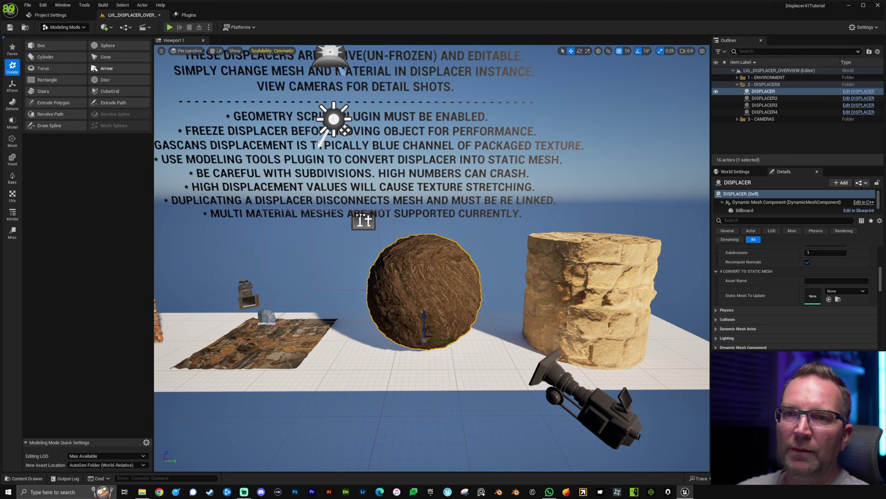
pyautogui.click(12, 54)
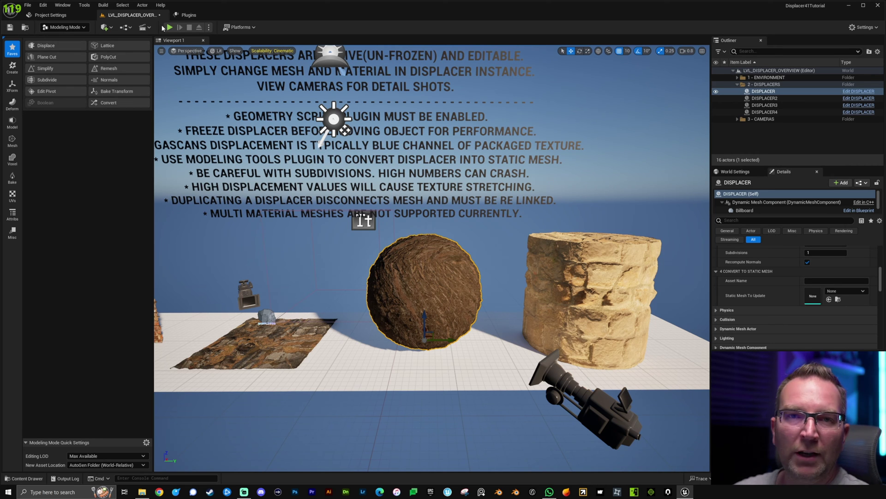
pyautogui.click(186, 15)
pyautogui.click(132, 15)
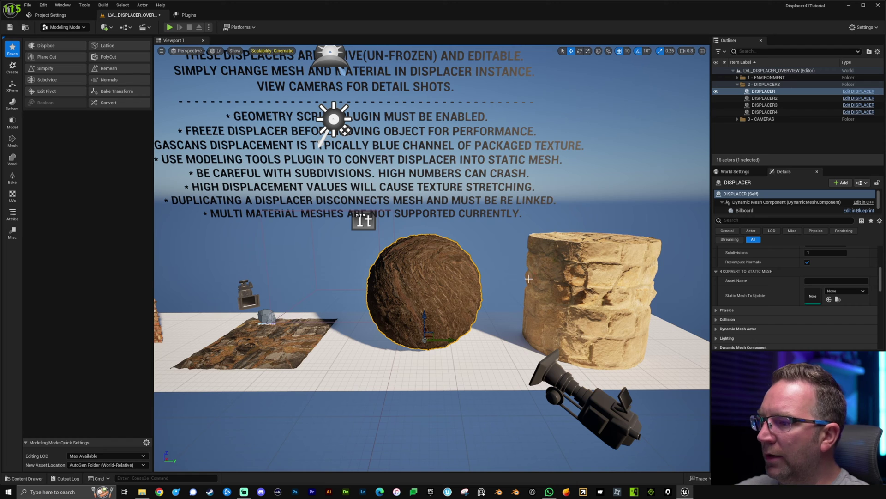
pyautogui.click(65, 27)
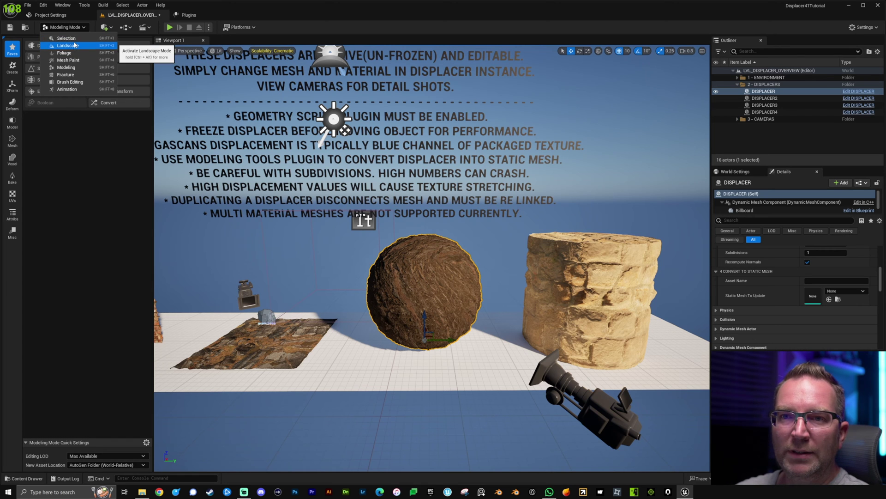
pyautogui.click(622, 216)
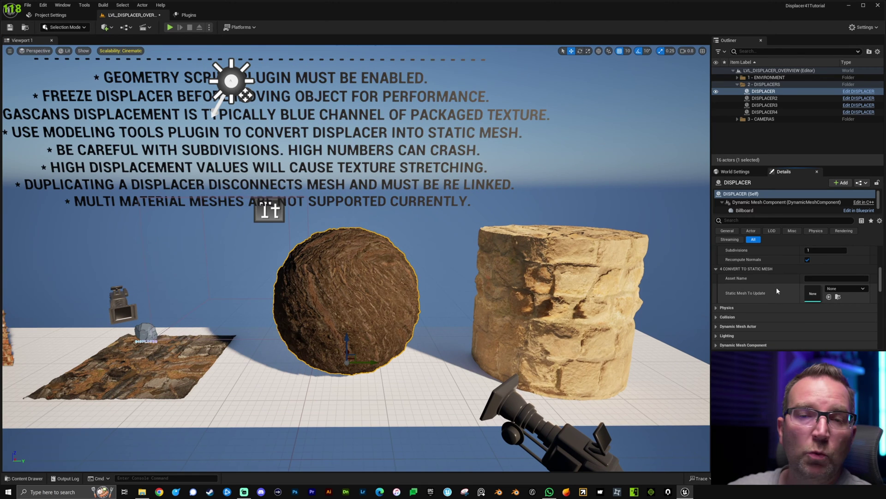
# Set the DISPLACER's asset name for the static mesh conversion to MudSPhere.
pyautogui.scroll(-1, 777, 282)
pyautogui.scroll(-2, 778, 280)
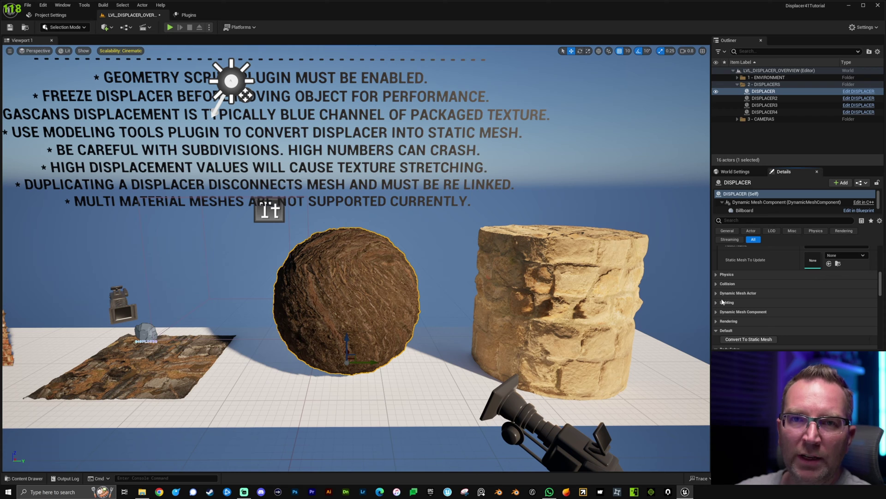
pyautogui.scroll(-1, 739, 300)
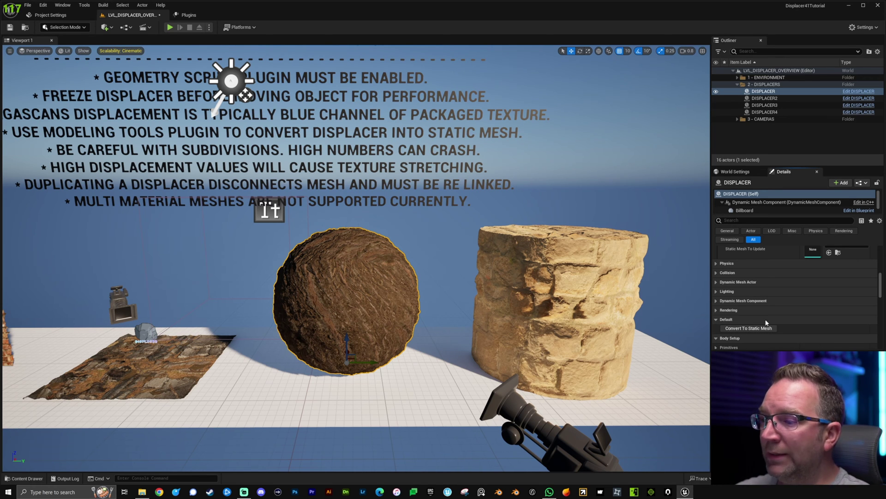
pyautogui.scroll(1, 767, 319)
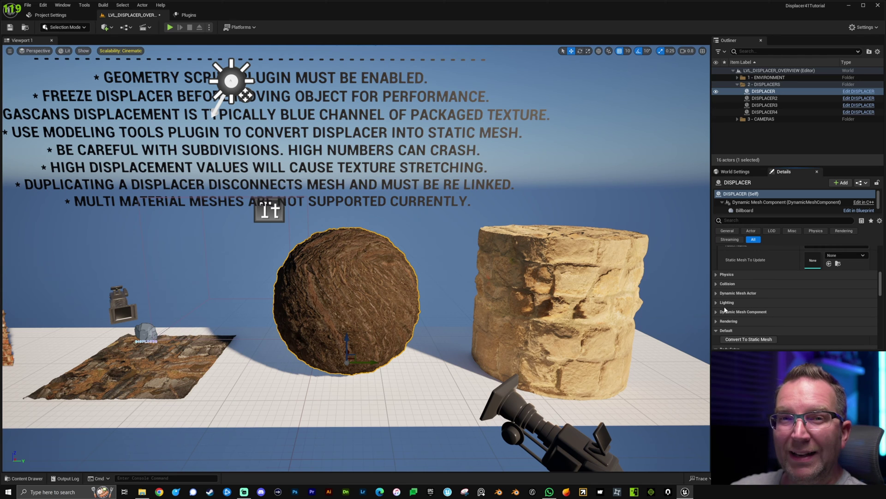
pyautogui.scroll(3, 741, 300)
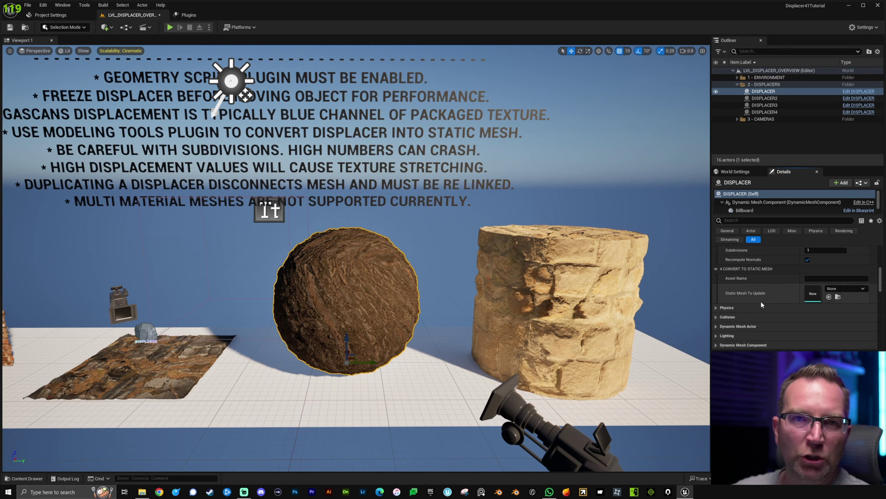
pyautogui.click(819, 278)
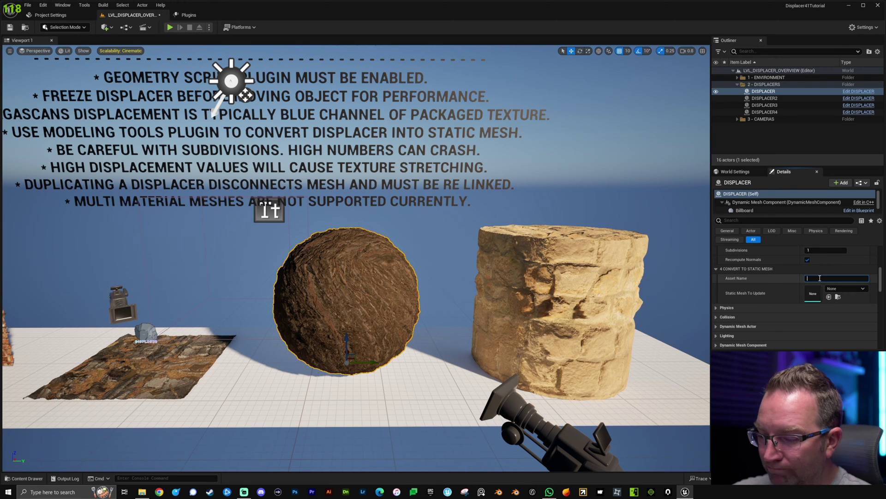
pyautogui.write('MudSPhe')
pyautogui.write('re')
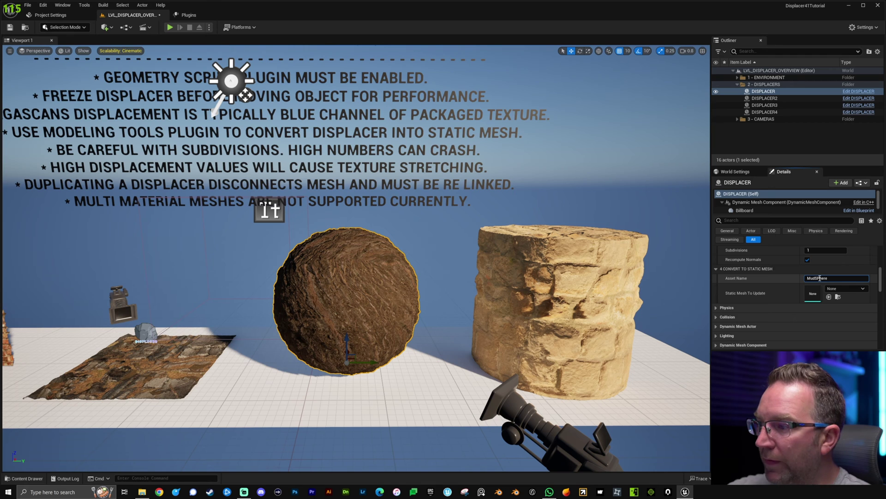
# Convert the DISPLACER sphere to a static mesh.
pyautogui.scroll(-3, 769, 308)
pyautogui.scroll(-2, 757, 314)
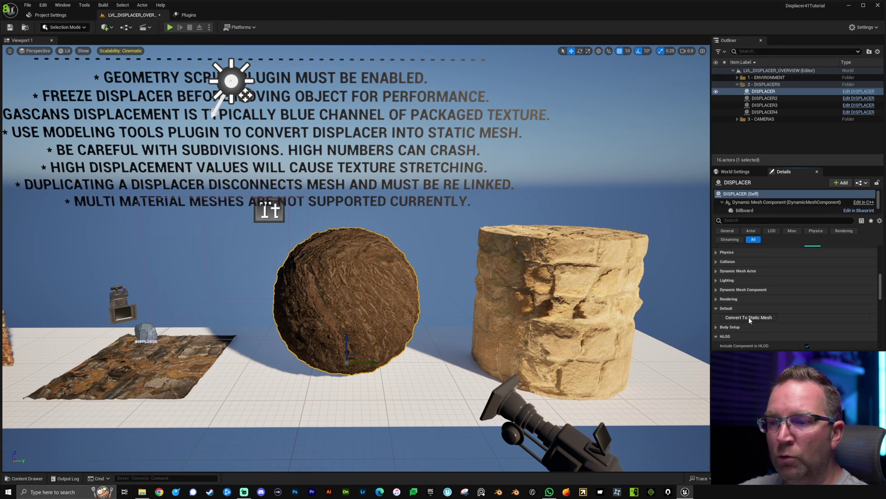
pyautogui.click(750, 317)
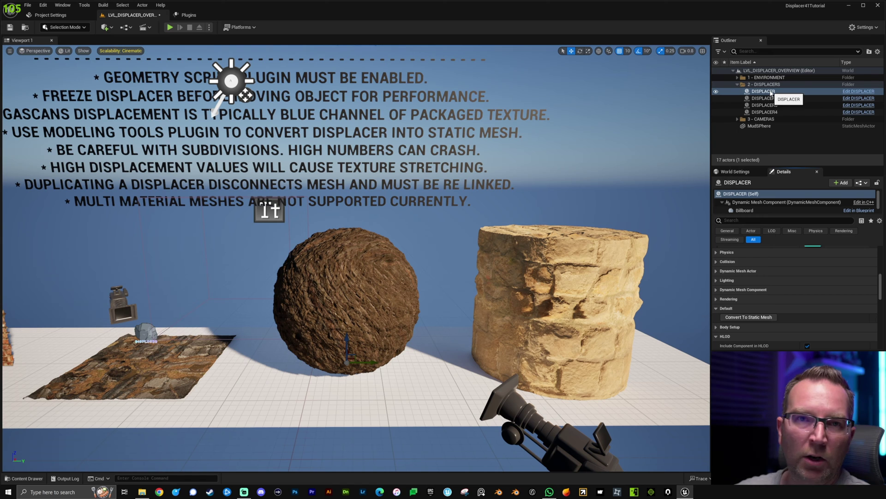
# Hide the original DISPLACER actor, and toggle the MudSPhere static mesh off and back on to check it.
pyautogui.click(717, 92)
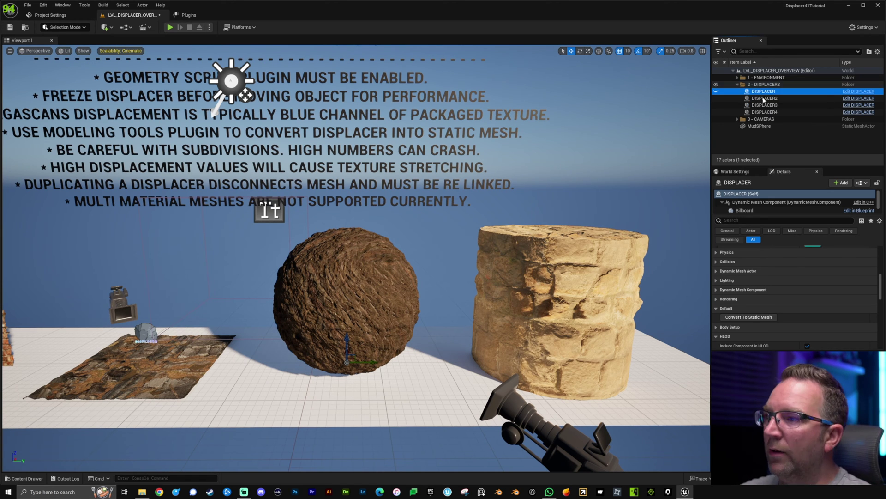
pyautogui.click(755, 125)
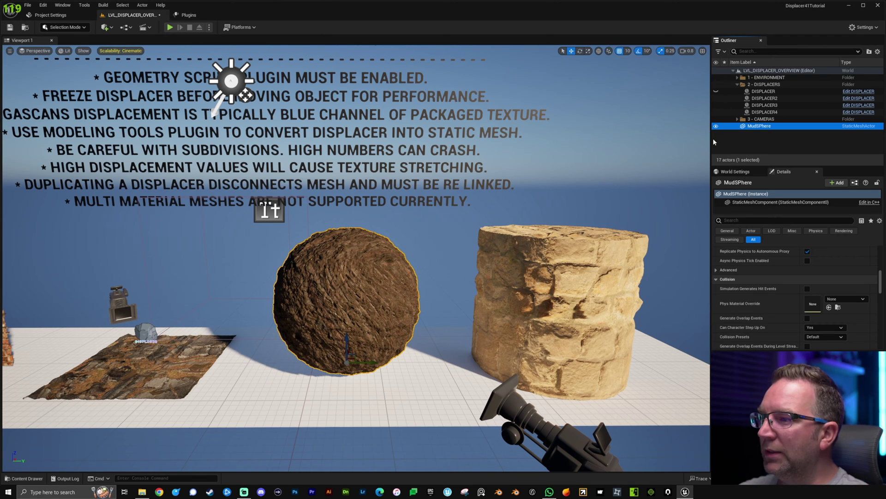
pyautogui.click(716, 126)
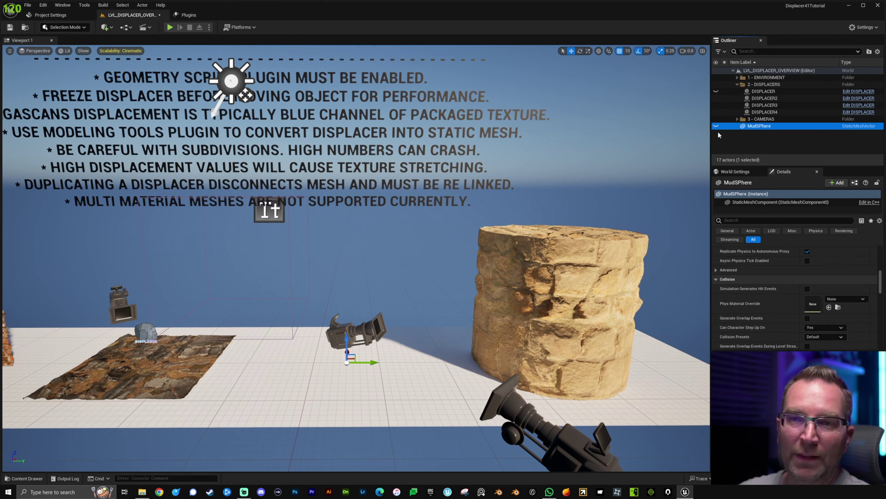
pyautogui.click(716, 126)
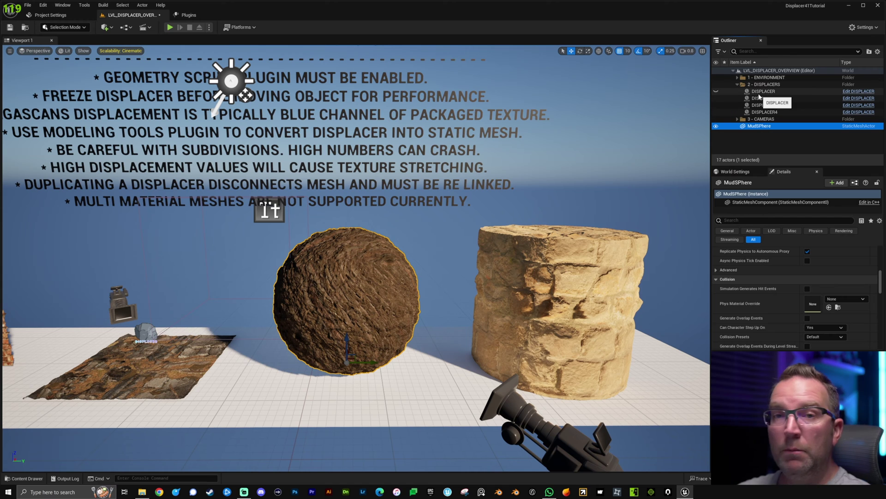
# Hide the MudSPhere static mesh, show the original DISPLACER actor and turn off its Freeze Script option.
pyautogui.click(716, 125)
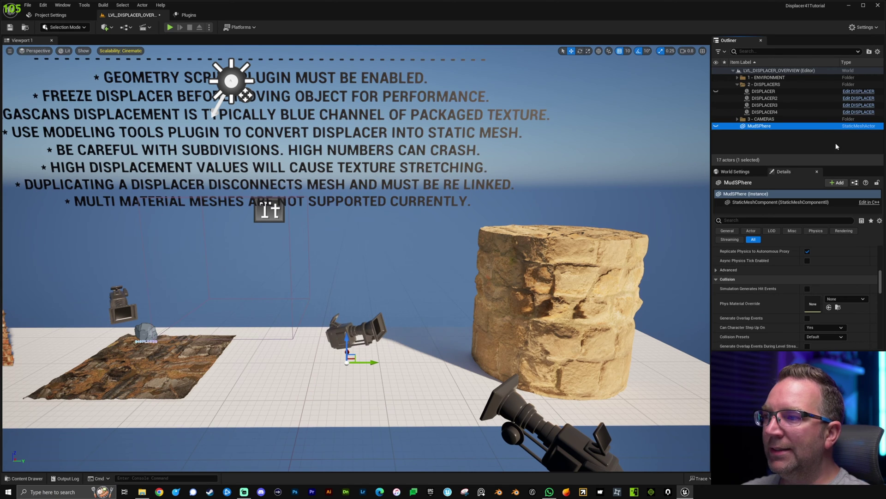
pyautogui.click(717, 92)
pyautogui.click(771, 91)
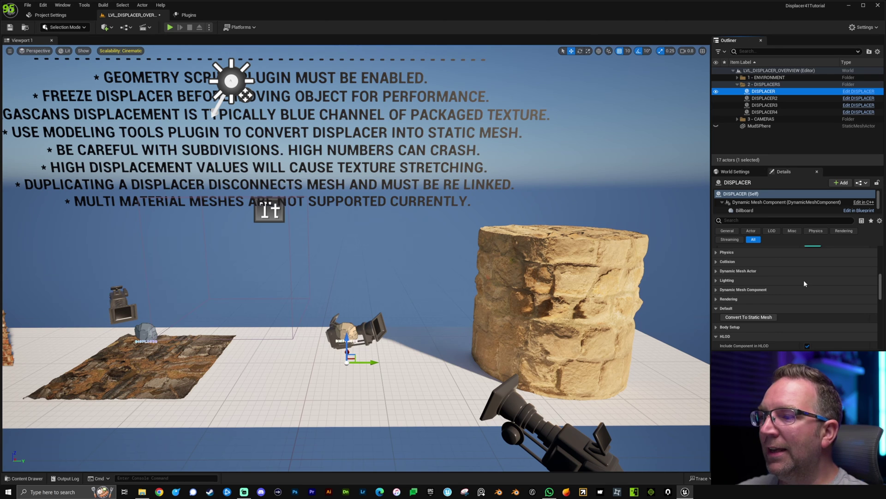
pyautogui.scroll(5, 804, 280)
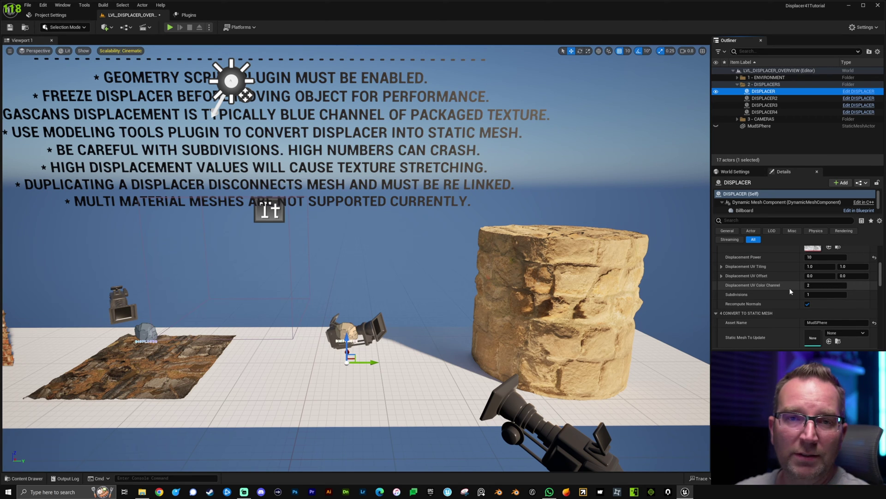
pyautogui.scroll(5, 784, 282)
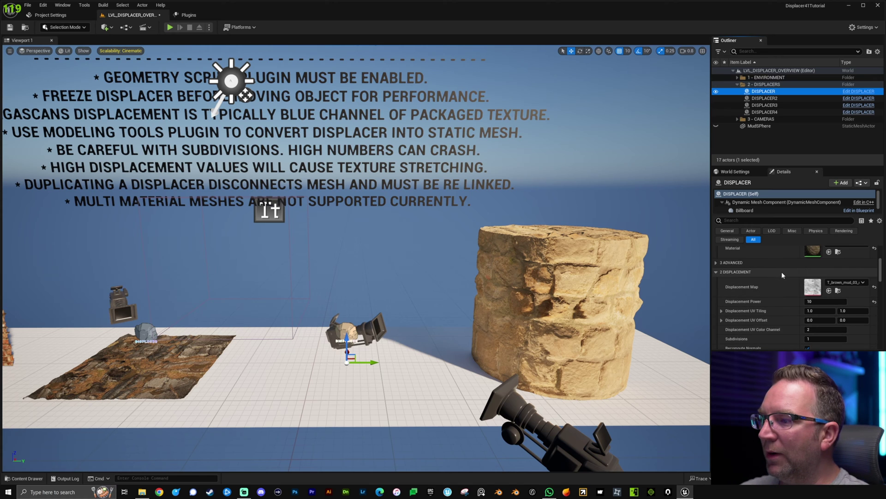
pyautogui.scroll(-1, 783, 296)
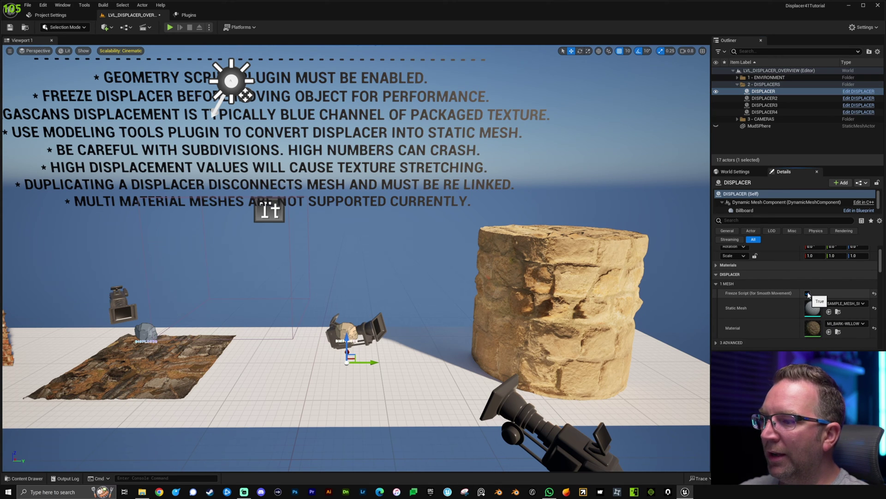
pyautogui.click(807, 293)
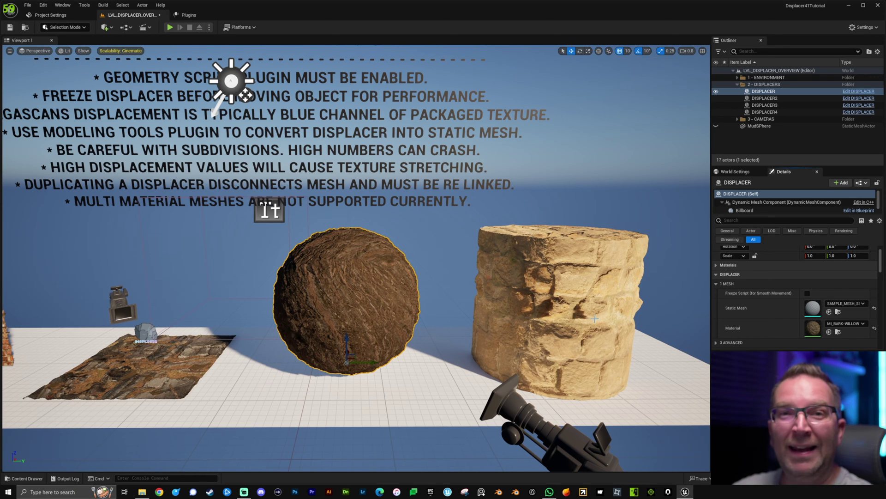
# Hide the DISPLACER actor, show the MudSPhere static mesh again and select it.
pyautogui.click(716, 92)
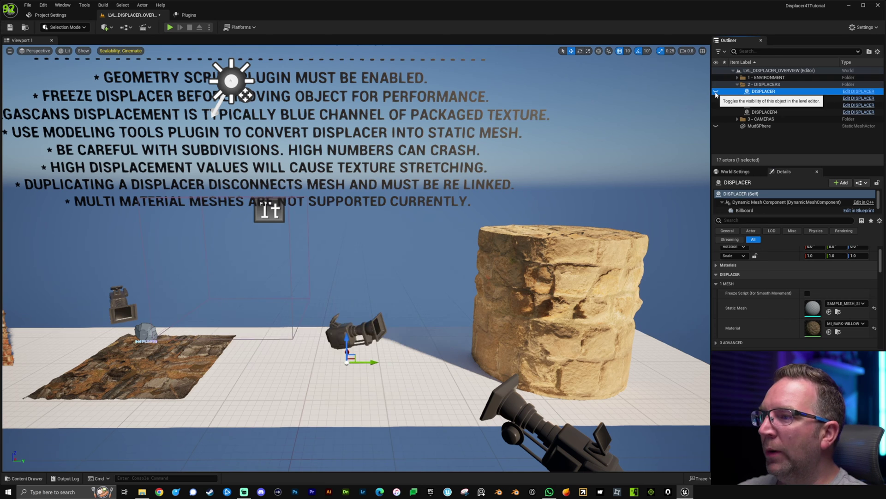
pyautogui.click(716, 126)
pyautogui.click(393, 347)
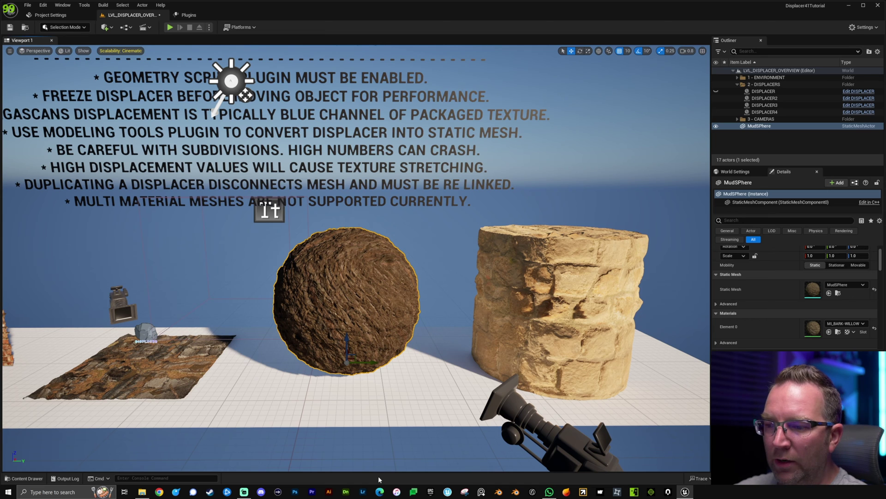
# Locate the generated MudSPhere asset in the project's DISPLACER/GeneratedMeshes/DISPLACER folder.
pyautogui.hotkey('ctrl', 'b')
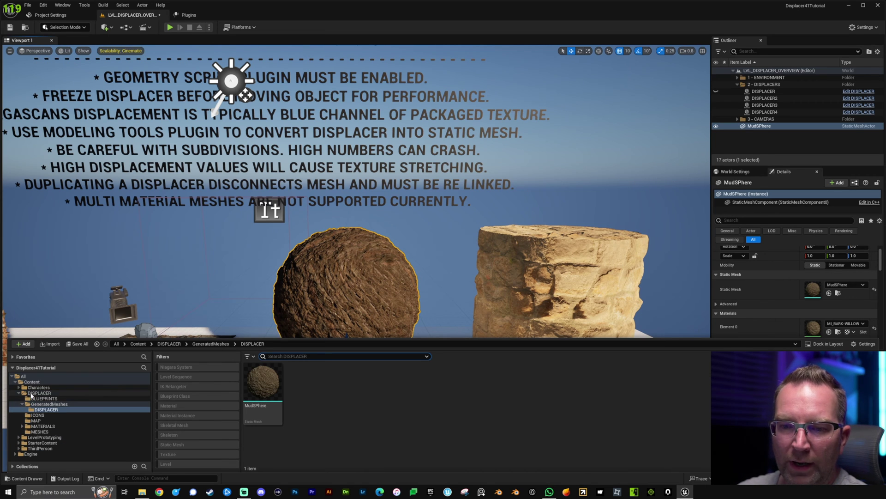
pyautogui.click(32, 393)
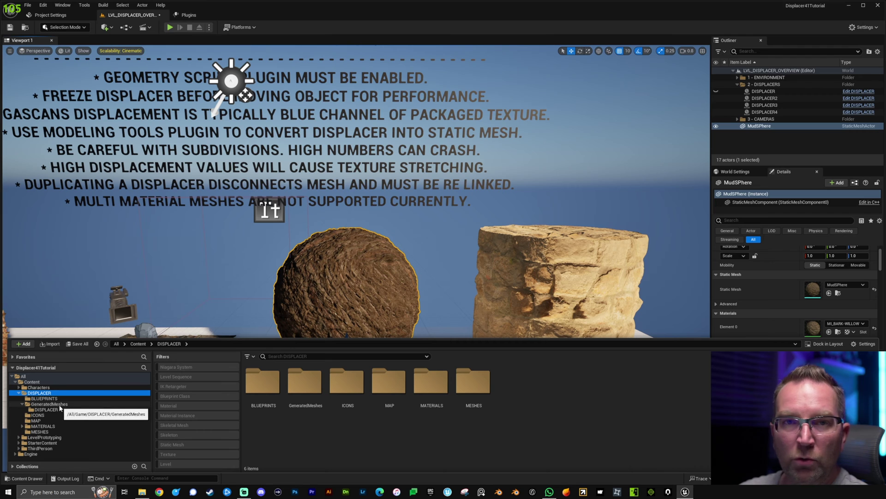
pyautogui.click(57, 405)
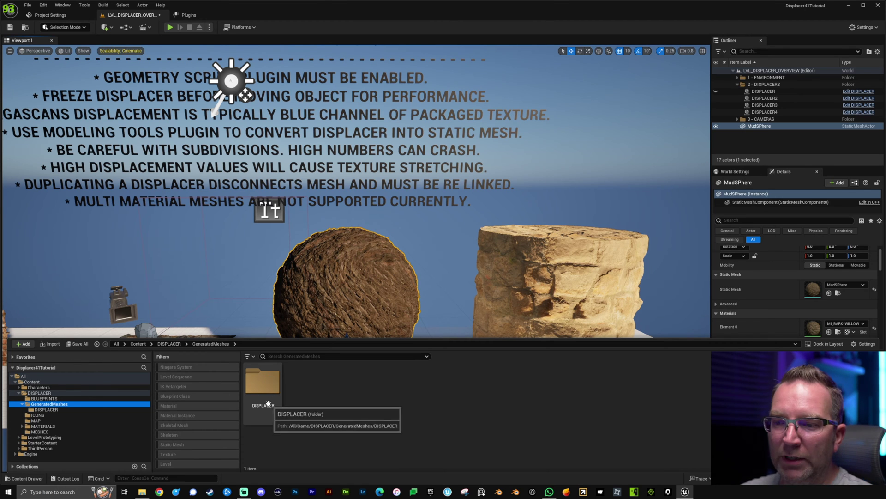
pyautogui.doubleClick(267, 384)
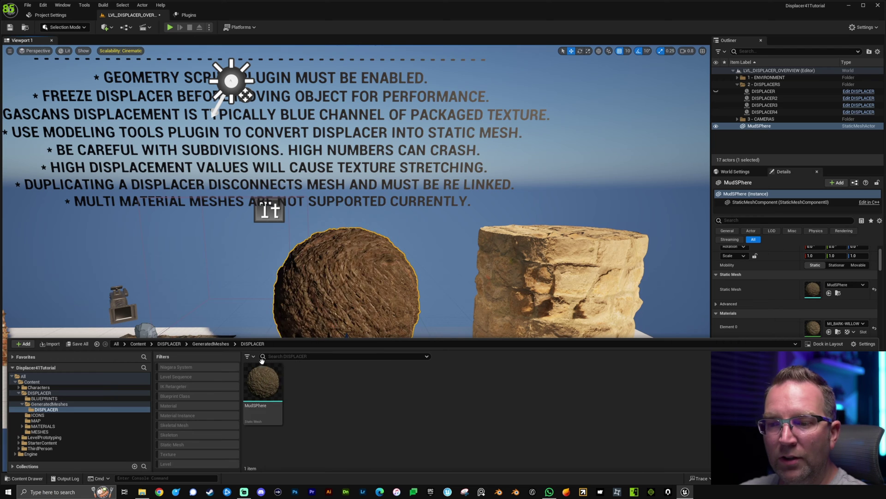
# Place another MudSPhere asset in the level and duplicate it twice to form a row in front of the stone cylinder.
pyautogui.moveTo(265, 384)
pyautogui.mouseDown()
pyautogui.moveTo(222, 268)
pyautogui.moveTo(260, 397)
pyautogui.mouseUp()
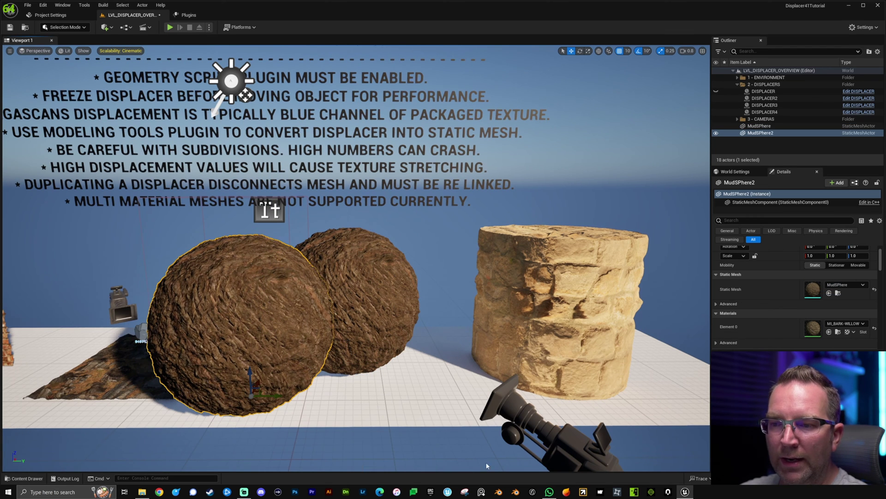
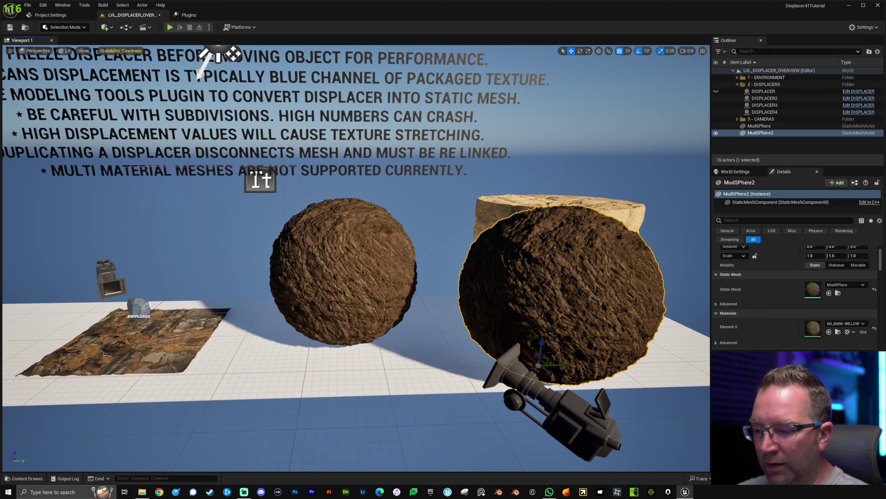
pyautogui.moveTo(561, 365); pyautogui.dragTo(434, 356, button='middle')
pyautogui.keyDown('alt'); pyautogui.moveTo(392, 347); pyautogui.dragTo(641, 344); pyautogui.keyUp('alt')
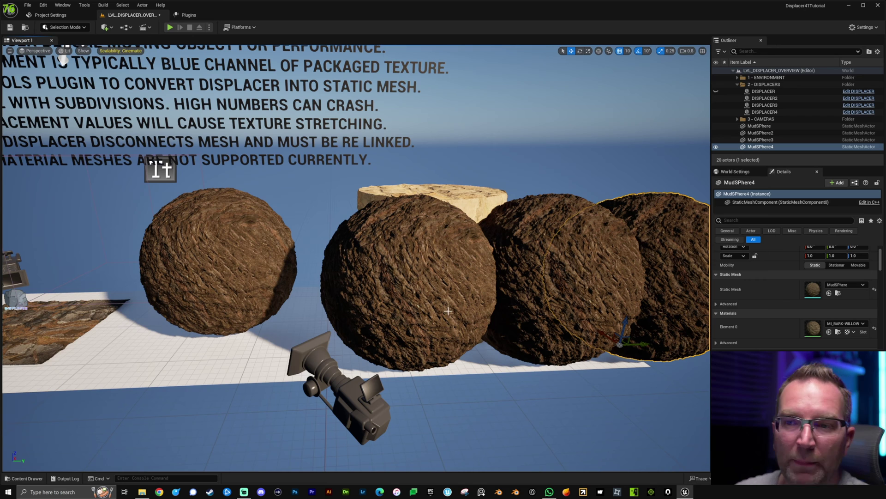
# Move the first MudSPhere static mesh along the Y axis to -80, clear of the DISPLACER's location.
pyautogui.click(221, 261)
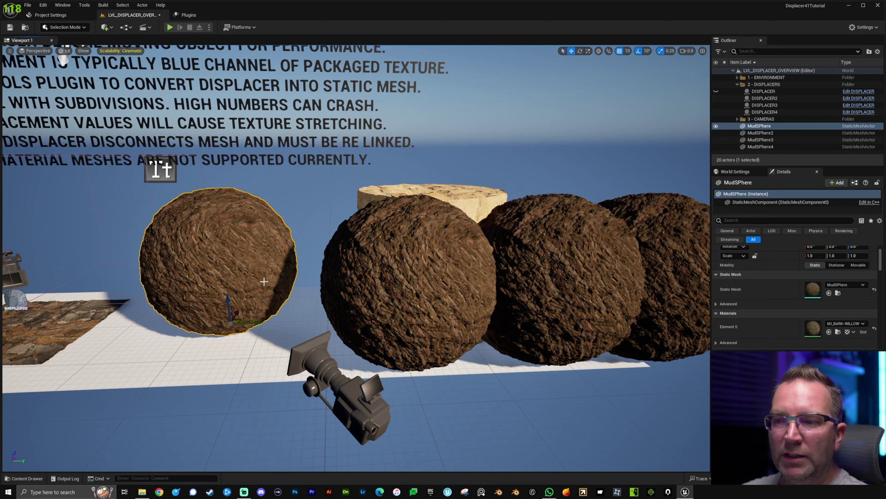
pyautogui.scroll(2, 780, 308)
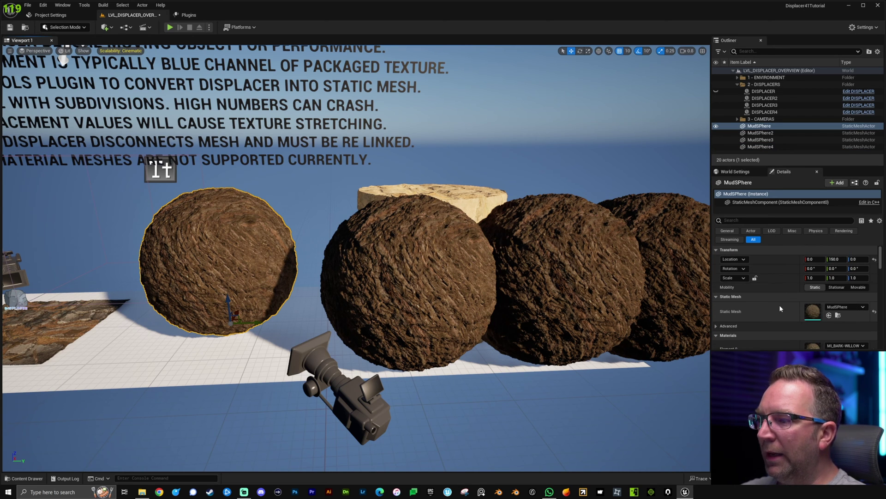
pyautogui.click(760, 92)
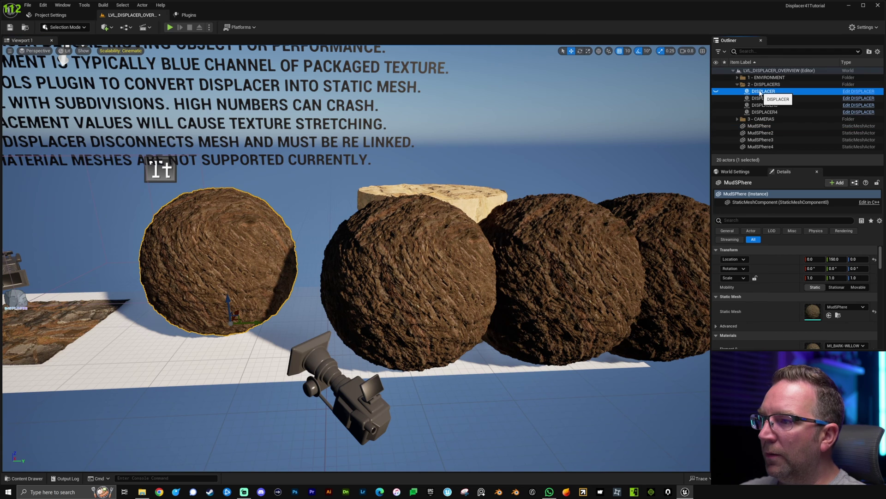
pyautogui.click(760, 126)
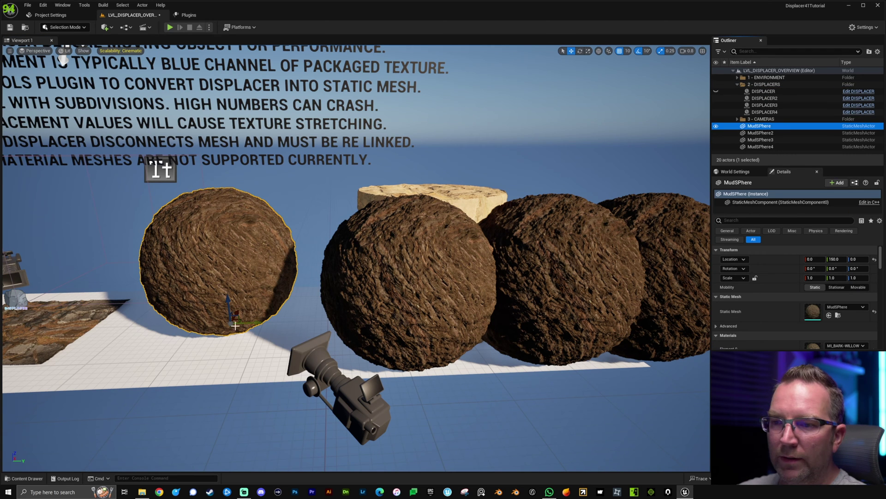
pyautogui.moveTo(235, 326); pyautogui.dragTo(72, 326)
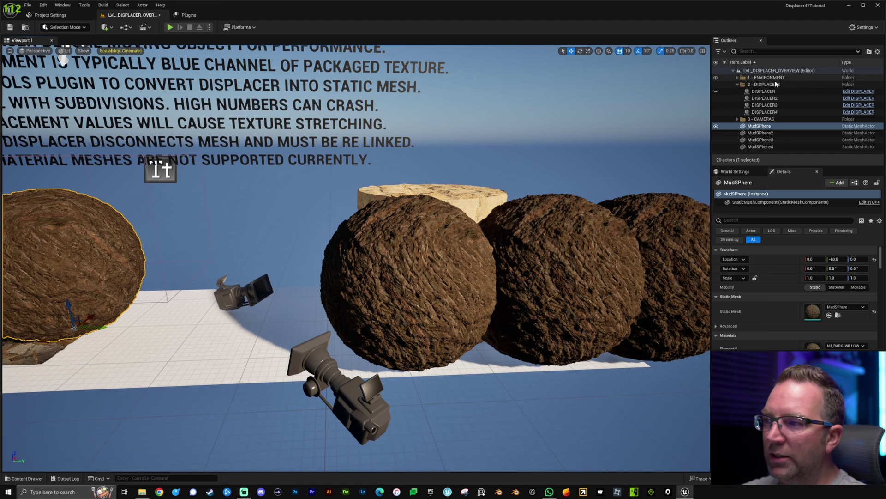
# Show the original DISPLACER actor, focus on it and set its Displacement Power to 30.
pyautogui.click(765, 92)
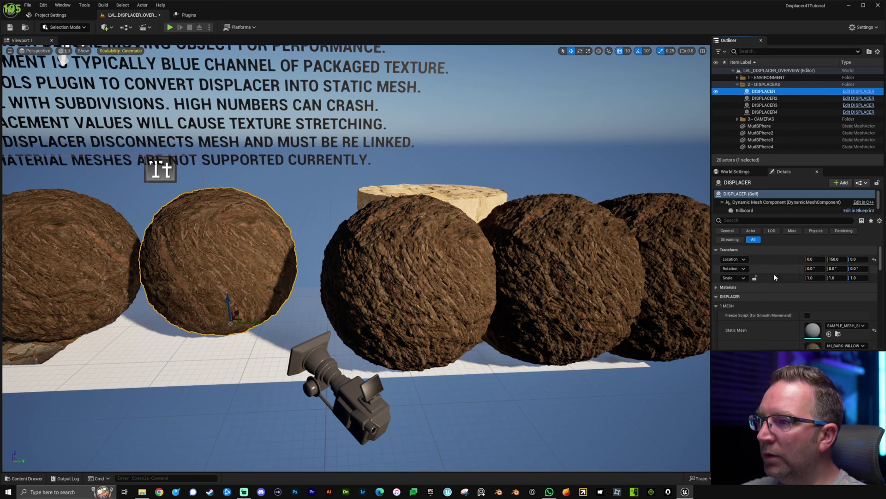
pyautogui.press('f')
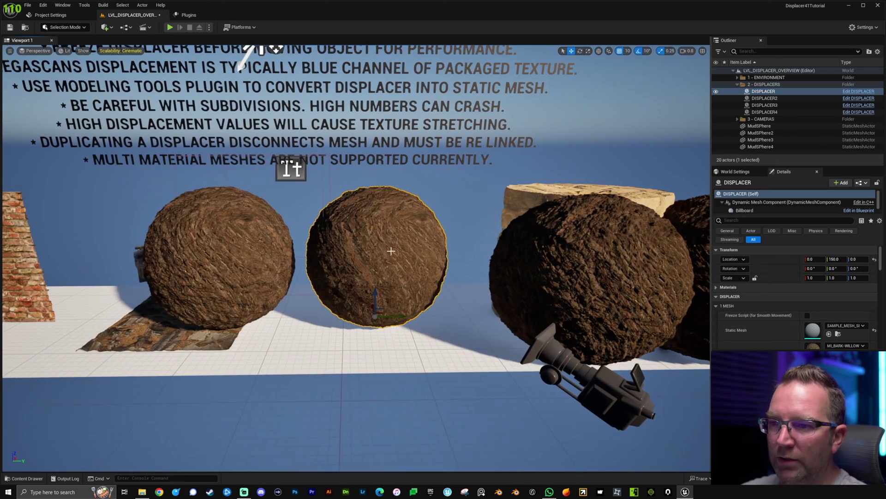
pyautogui.scroll(-2, 762, 322)
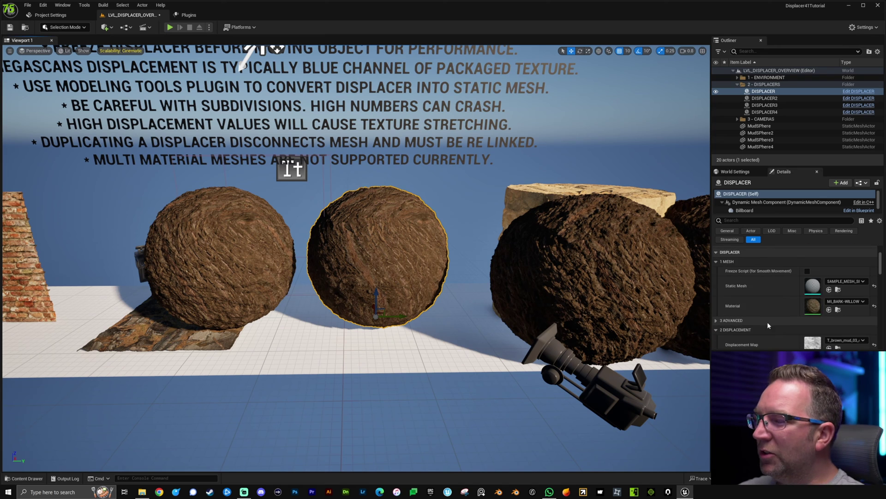
pyautogui.scroll(-2, 767, 322)
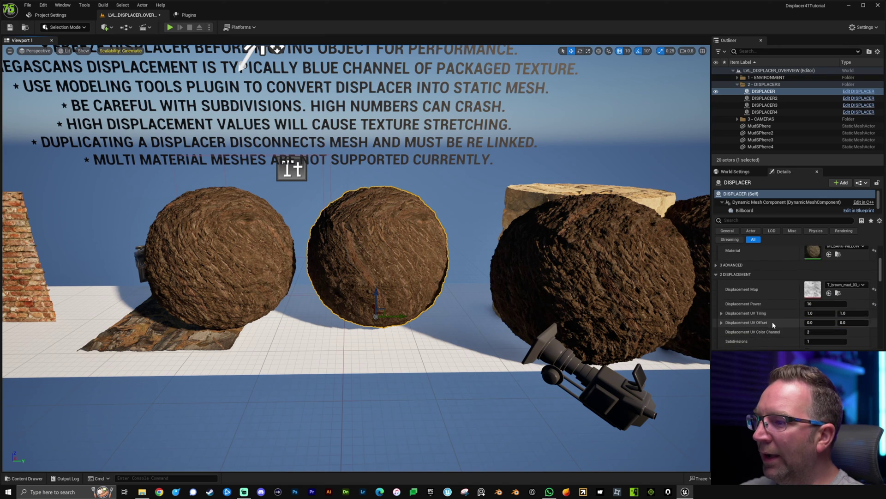
pyautogui.click(820, 304)
pyautogui.write('30')
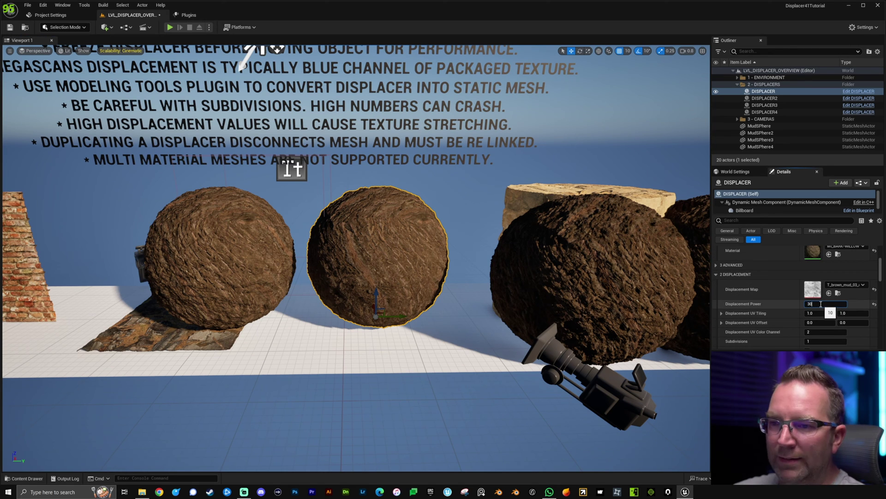
pyautogui.press('Return')
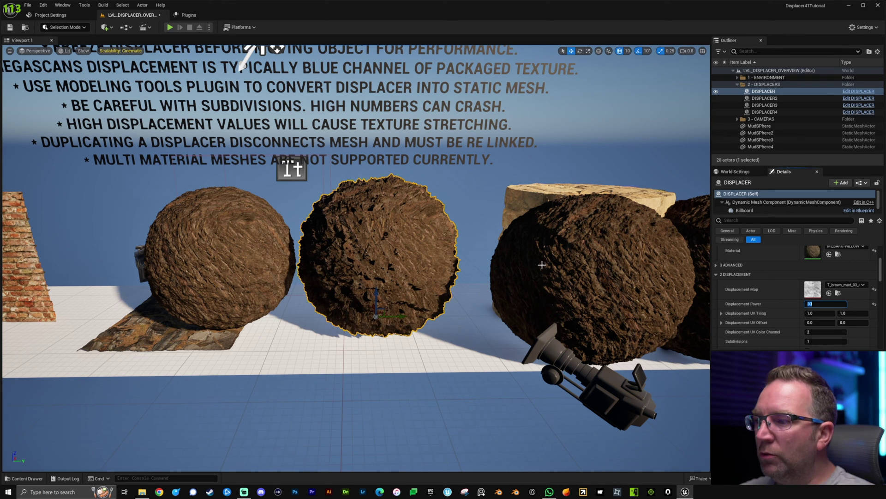
# Convert the DISPLACER to a static mesh again, keeping the asset name MudSPhere so the existing mesh is overwritten.
pyautogui.scroll(-5, 760, 290)
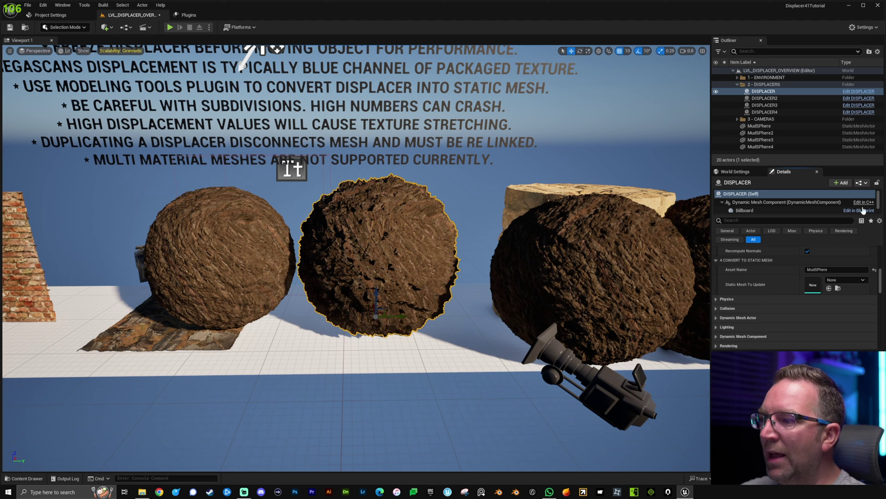
pyautogui.click(842, 270)
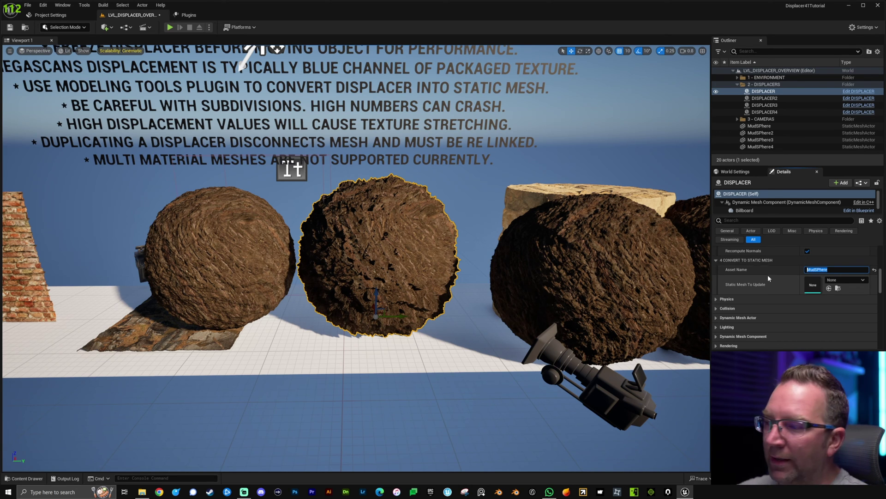
pyautogui.scroll(-3, 769, 278)
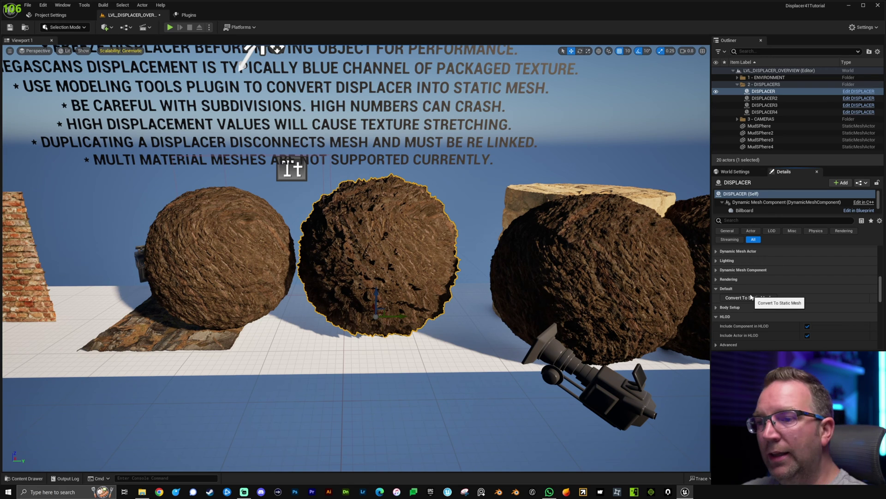
pyautogui.click(750, 297)
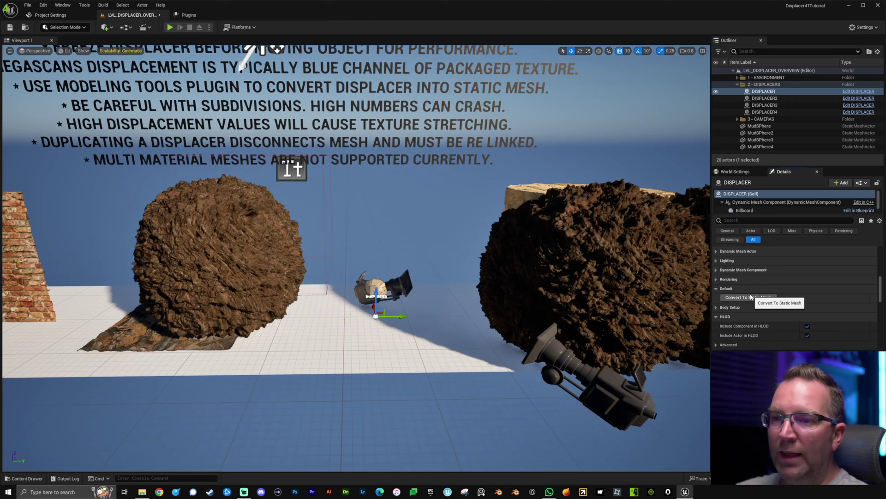
# Inspect the updated spheres and turn off the DISPLACER's Freeze Script option.
pyautogui.moveTo(424, 326)
pyautogui.mouseDown(button='right')
pyautogui.moveTo(399, 327)
pyautogui.moveTo(419, 319)
pyautogui.mouseUp(button='right')
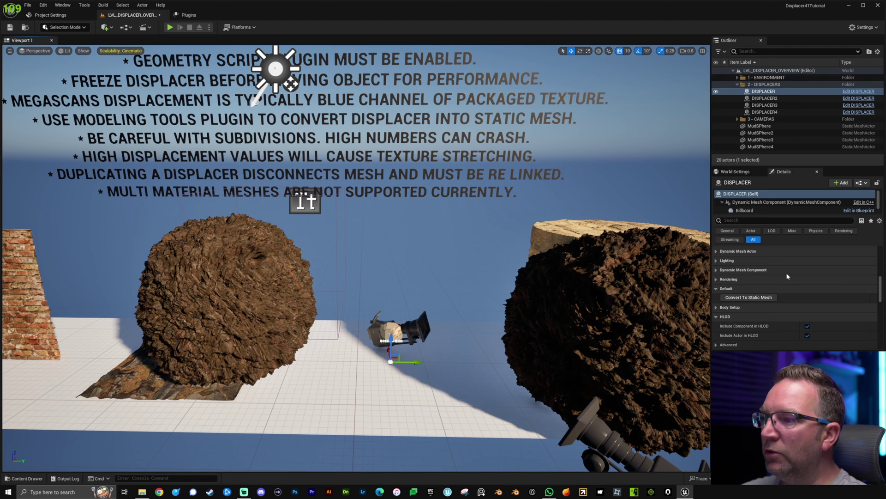
pyautogui.scroll(5, 786, 272)
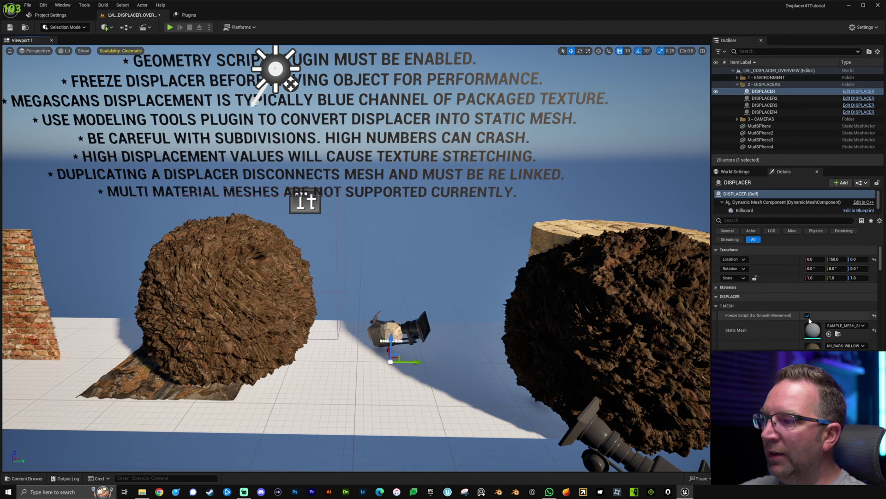
pyautogui.click(808, 316)
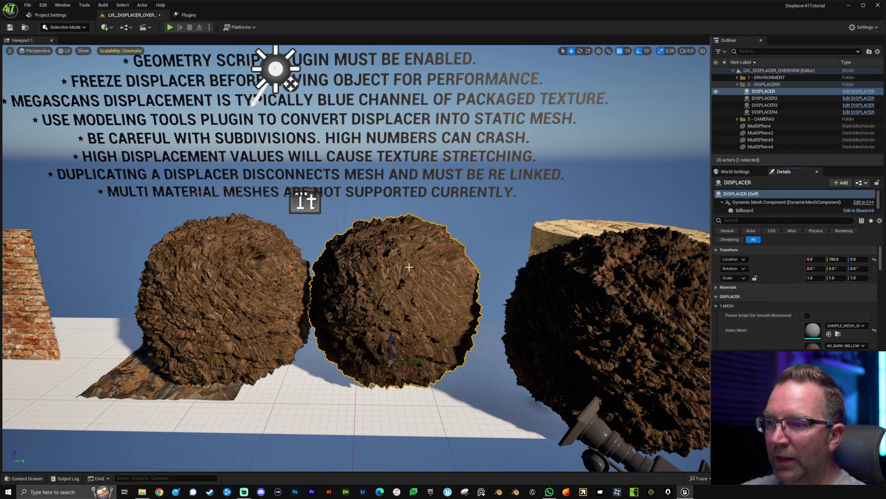
# Clear the DISPLACER's Asset Name and assign MudSPhere as its Static Mesh To Update.
pyautogui.scroll(-5, 753, 314)
pyautogui.scroll(-3, 756, 309)
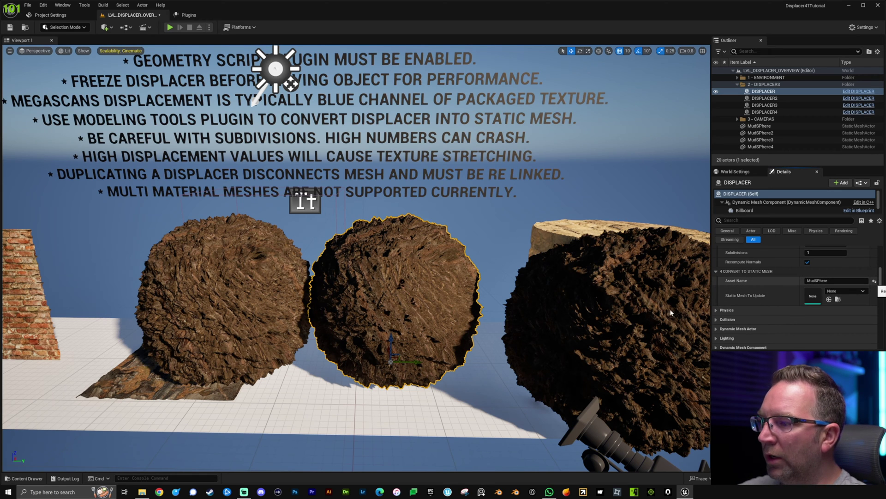
pyautogui.click(861, 291)
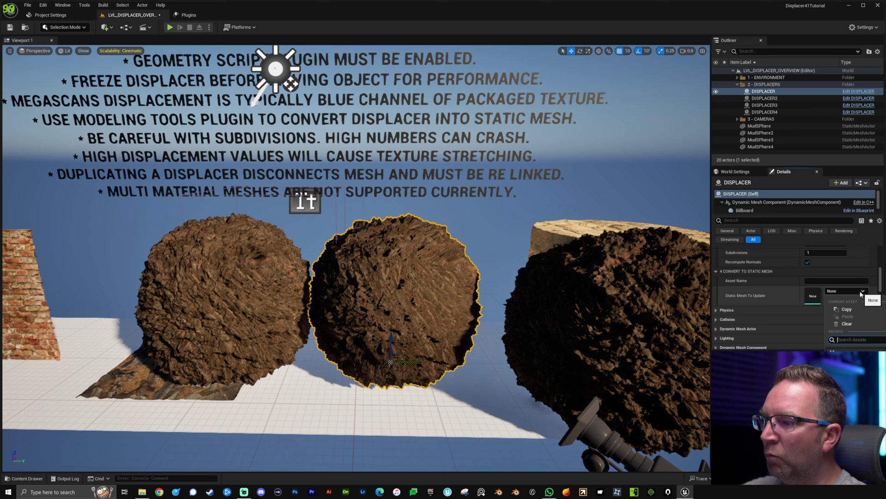
pyautogui.write('mudsph')
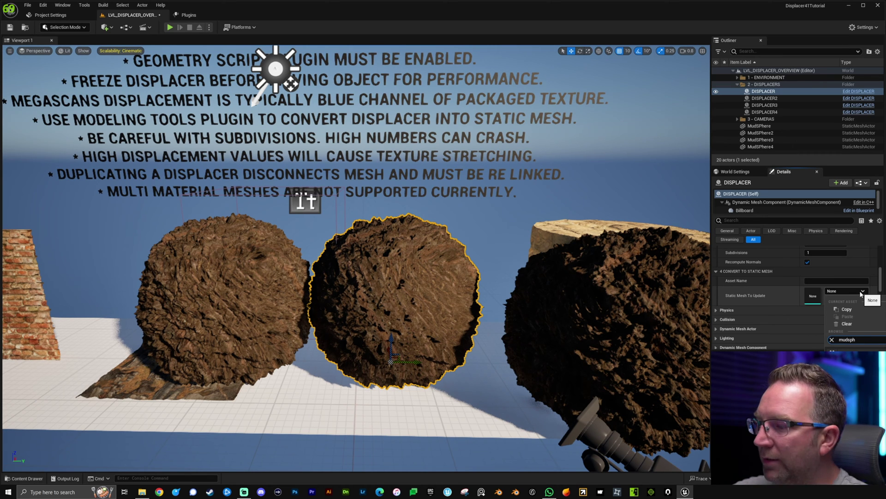
pyautogui.press('Escape')
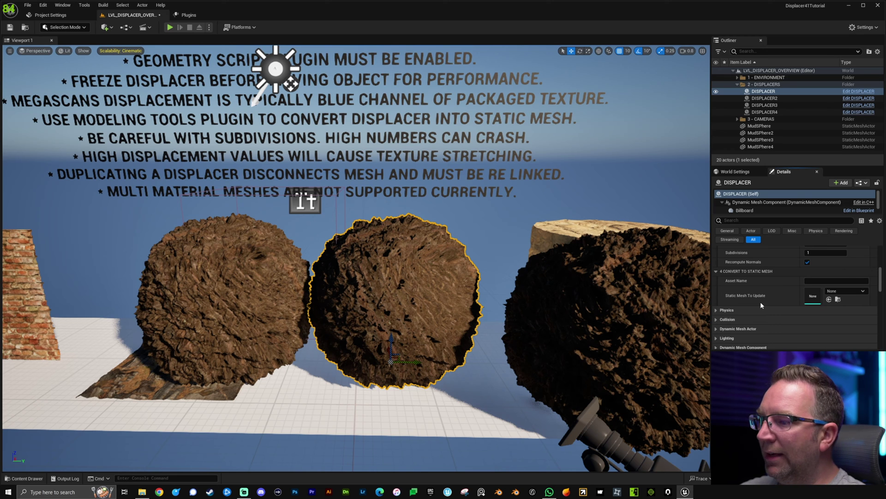
pyautogui.hotkey('ctrl', 'v')
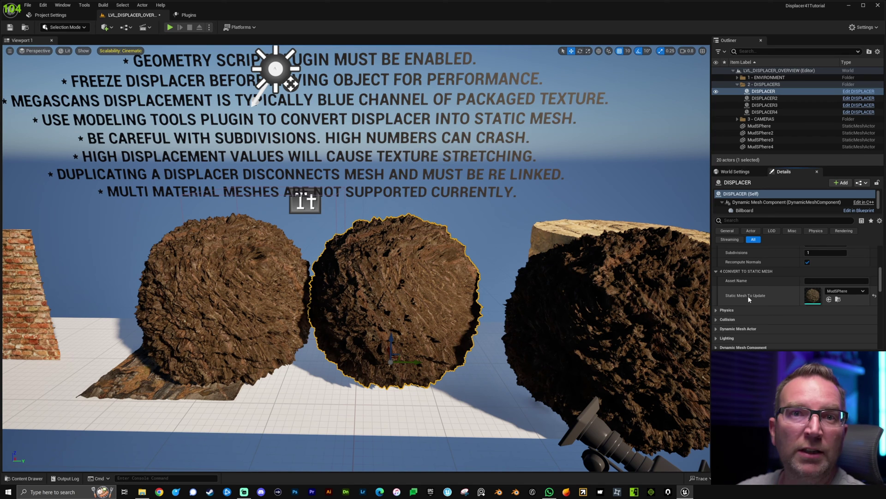
# Set the DISPLACER's Displacement Power to 5.
pyautogui.scroll(1, 797, 282)
pyautogui.scroll(3, 797, 279)
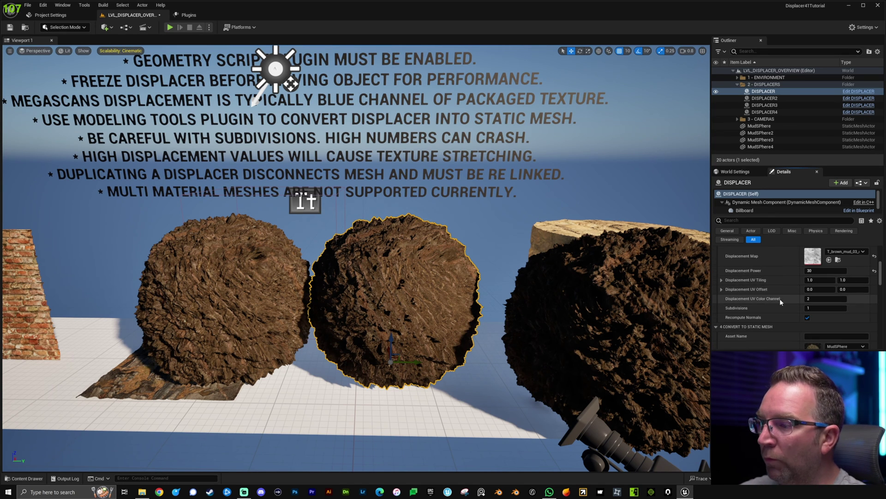
pyautogui.click(815, 271)
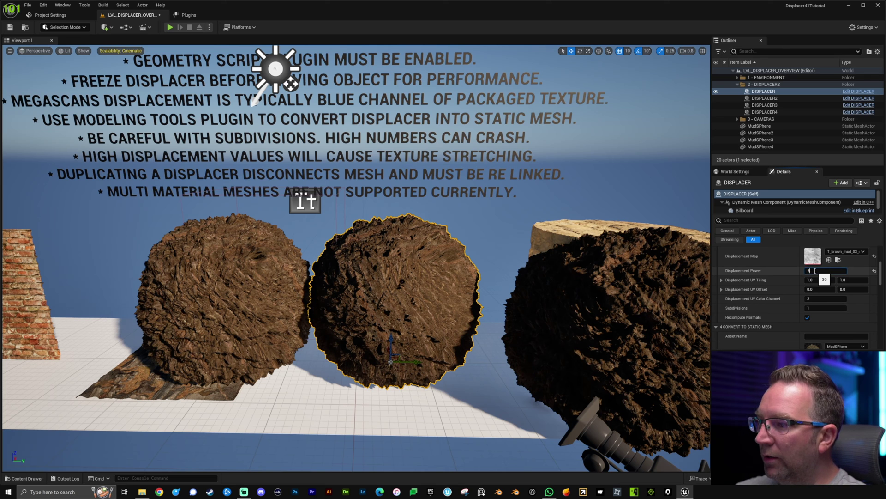
pyautogui.press('Return')
# Convert the DISPLACER to a static mesh so the assigned MudSPhere mesh is updated, and look over its copies.
pyautogui.scroll(-3, 777, 344)
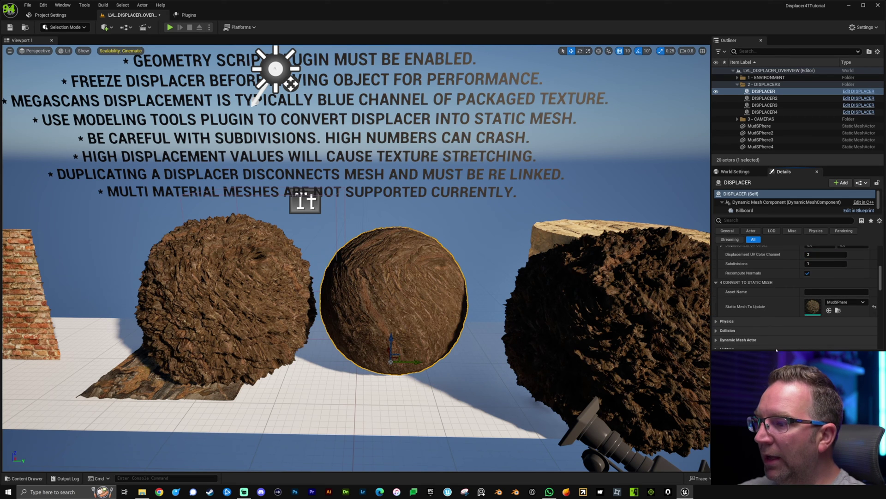
pyautogui.scroll(-2, 776, 347)
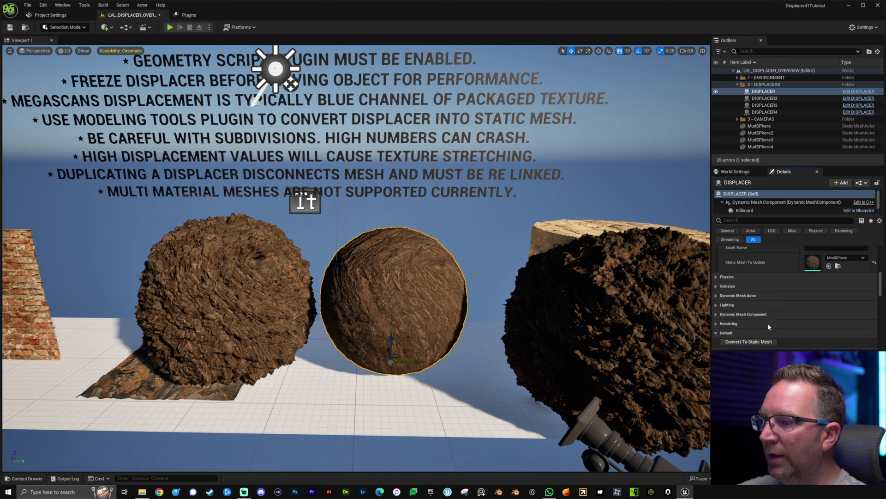
pyautogui.click(746, 342)
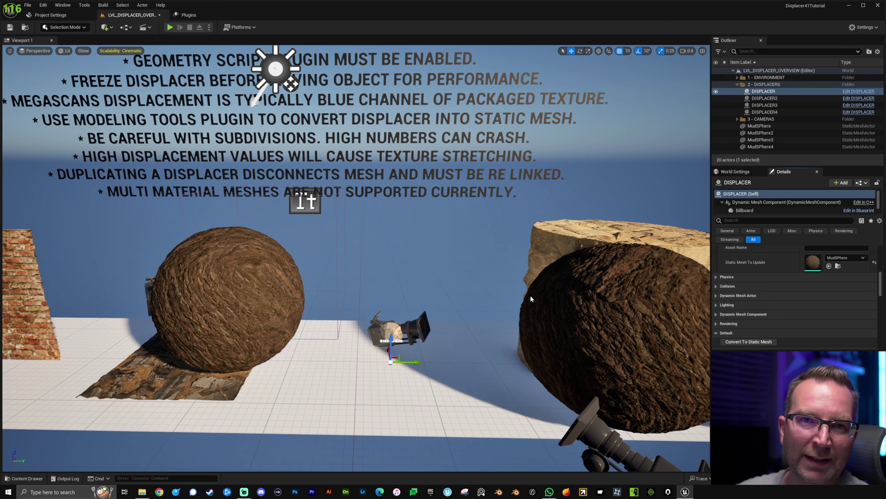
pyautogui.moveTo(426, 279); pyautogui.dragTo(423, 258, button='right')
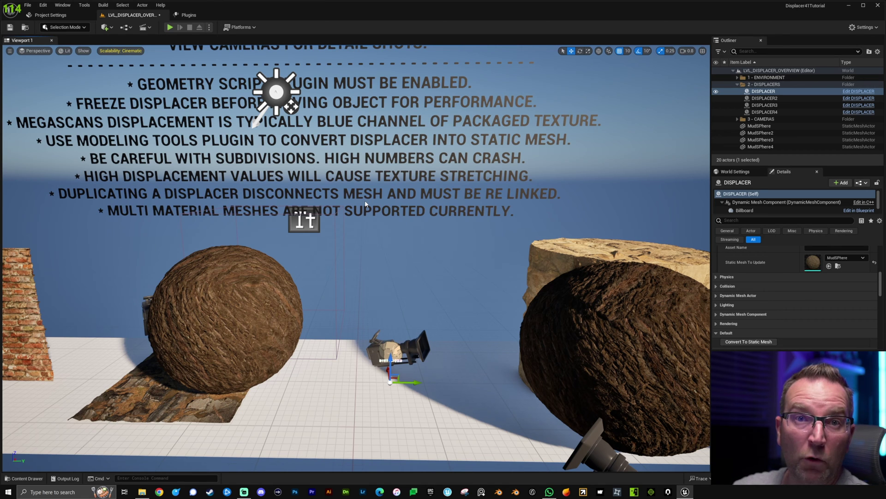
# Open the LVL_SNOWGEN_OVERVIEW level and inspect its bark sphere, bark plane and ROCK SCAN meshes, selecting each one.
pyautogui.scroll(2, 752, 253)
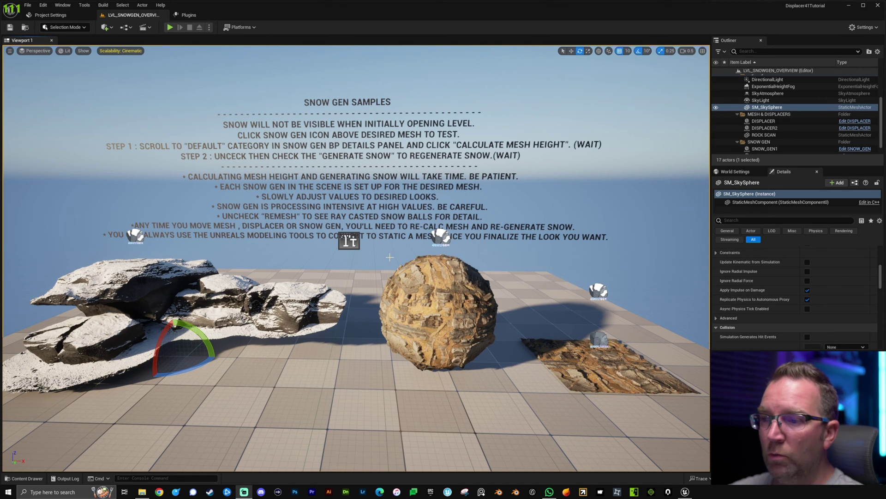
pyautogui.moveTo(391, 257); pyautogui.dragTo(594, 379, button='right')
pyautogui.rightClick(540, 356)
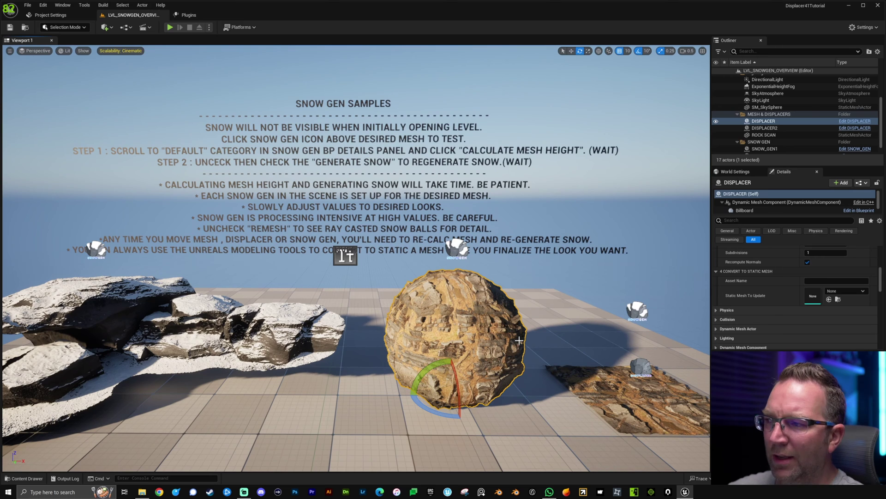
pyautogui.click(607, 396)
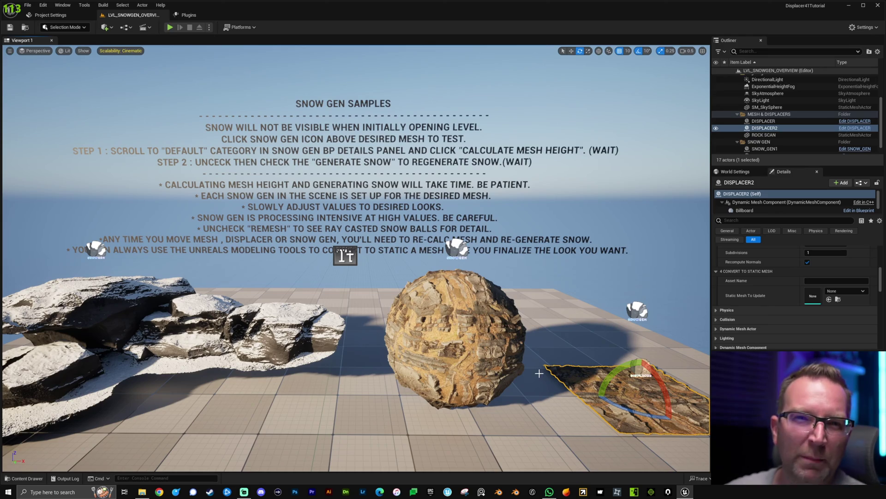
pyautogui.moveTo(377, 318); pyautogui.dragTo(252, 345, button='right')
pyautogui.click(253, 344)
pyautogui.moveTo(369, 300); pyautogui.dragTo(332, 323, button='right')
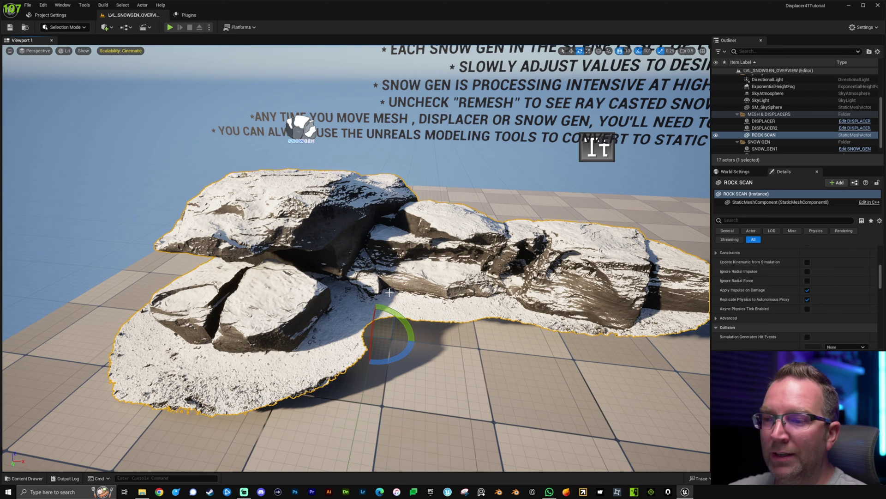
pyautogui.moveTo(430, 254); pyautogui.dragTo(499, 245, button='middle')
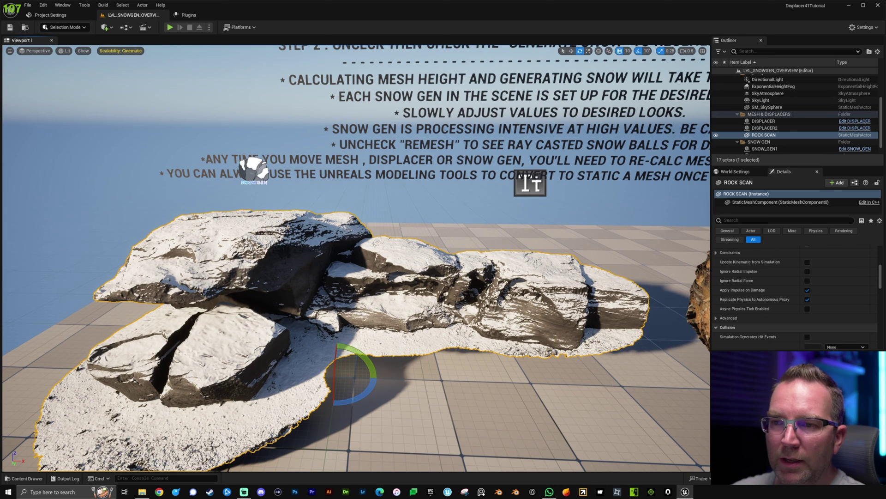
# Select the rock's SNOW_GEN1 actor, collapse its Physics through Rendering categories and calculate the mesh height.
pyautogui.click(254, 170)
pyautogui.scroll(3, 752, 317)
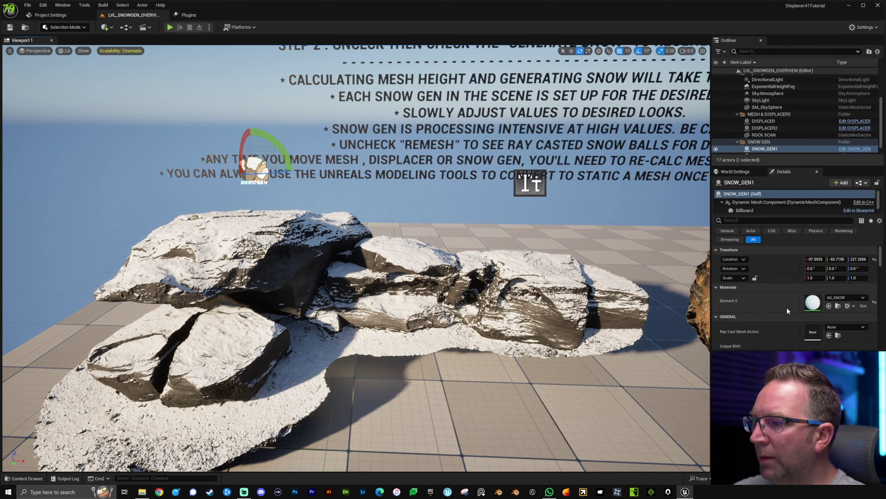
pyautogui.scroll(-1, 779, 309)
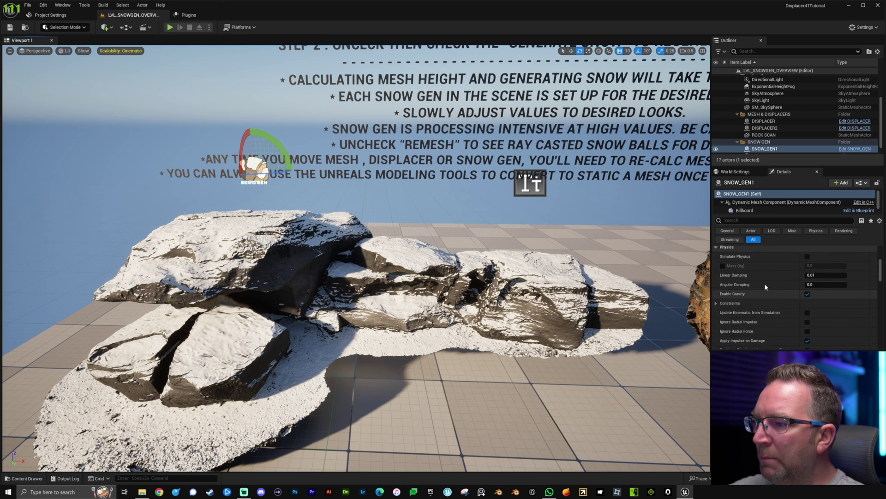
pyautogui.scroll(1, 764, 283)
pyautogui.click(718, 294)
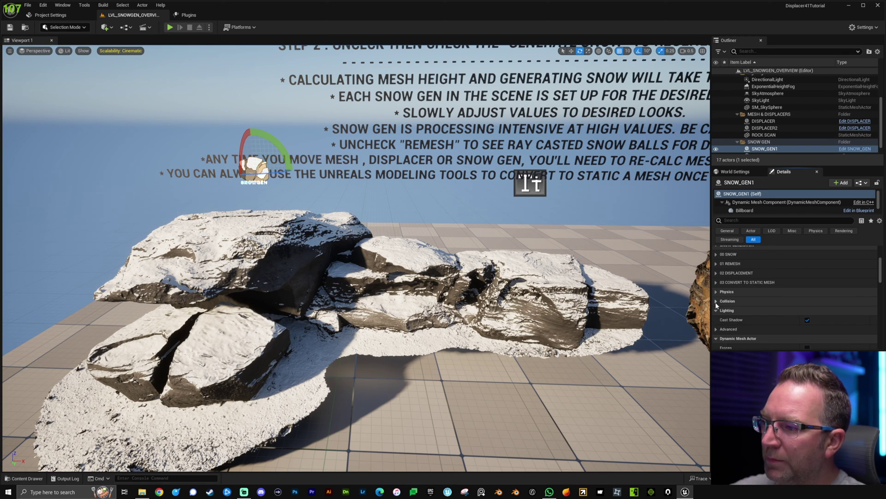
pyautogui.scroll(-2, 744, 311)
pyautogui.click(716, 297)
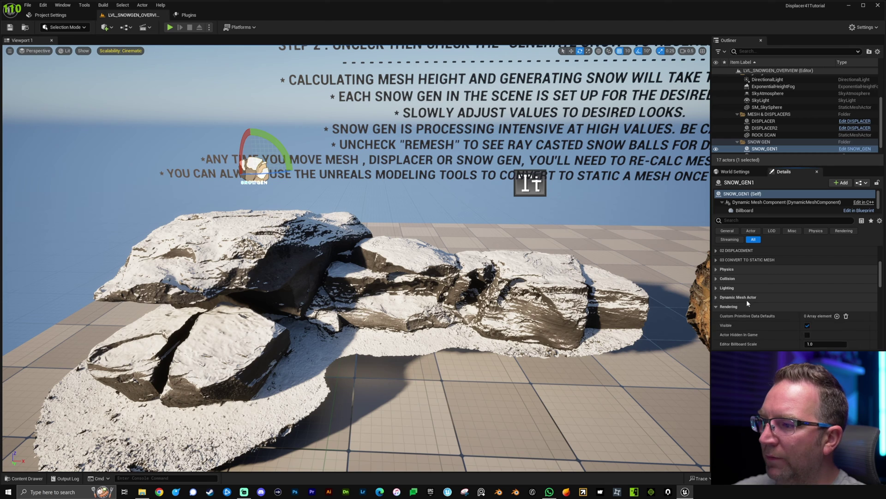
pyautogui.scroll(-2, 739, 295)
pyautogui.click(716, 285)
pyautogui.scroll(-1, 734, 288)
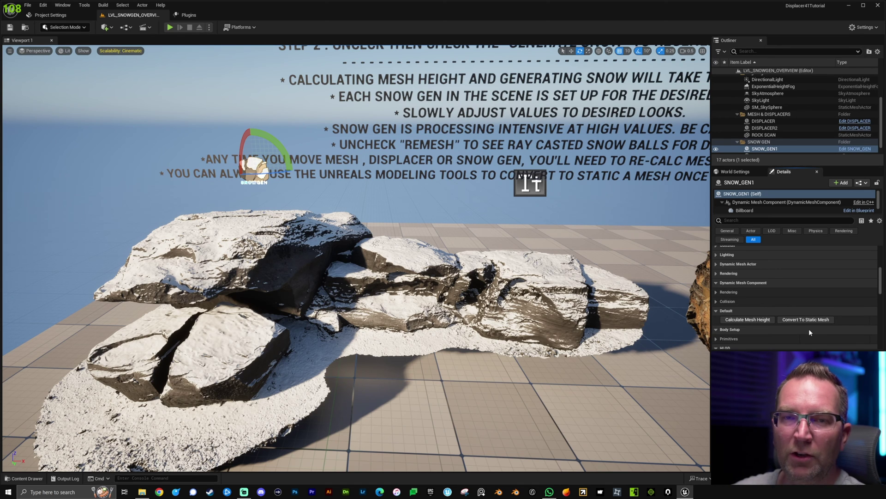
# Expand SNOW_GEN1's 00 SNOW settings and turn on Generate Snow.
pyautogui.scroll(5, 805, 301)
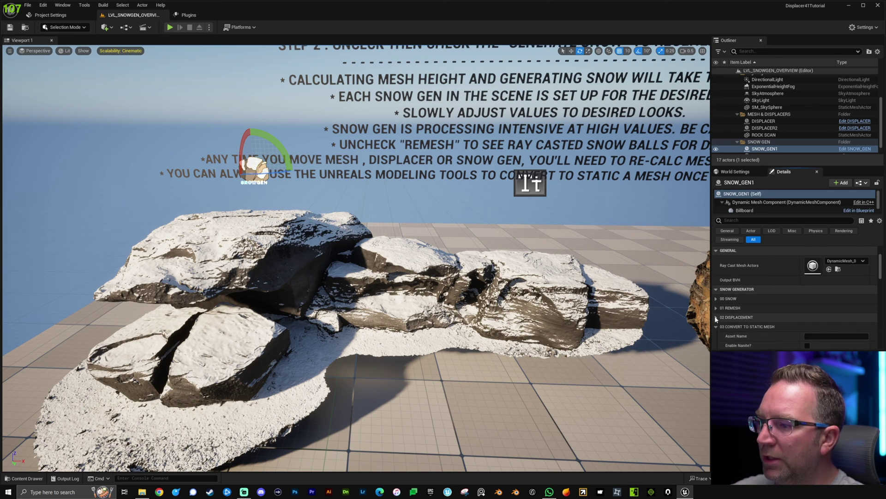
pyautogui.click(719, 299)
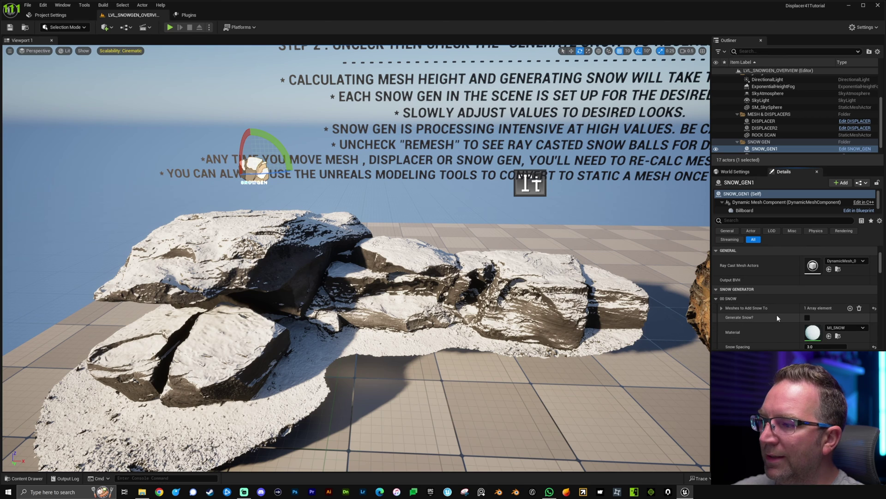
pyautogui.scroll(-2, 784, 303)
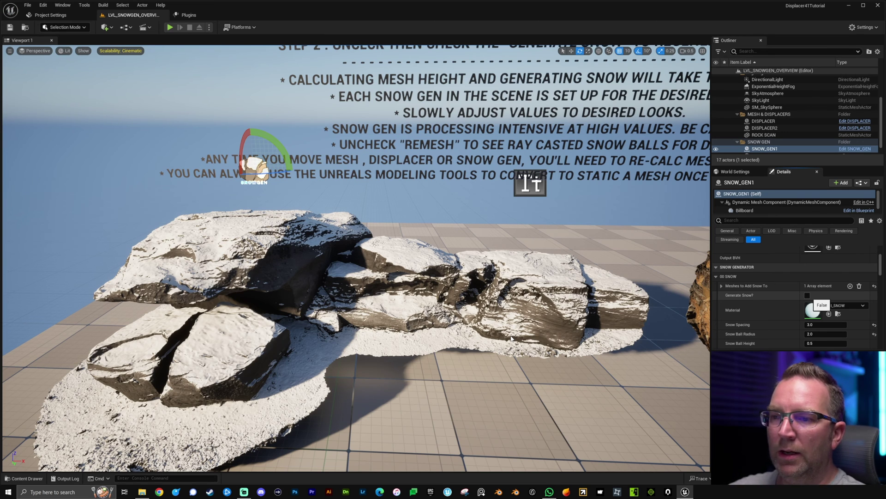
pyautogui.click(807, 295)
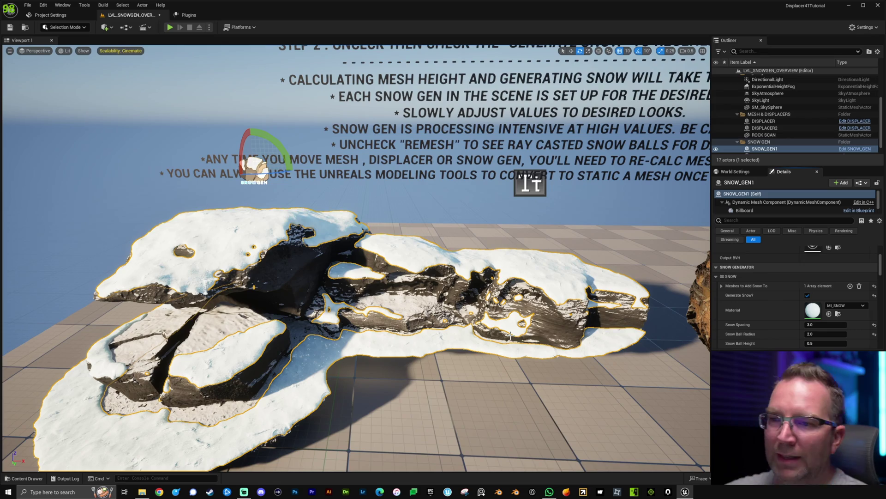
# Examine the snow on the rock scan and review SNOW_GEN1's snow, remesh, displacement and static mesh conversion settings.
pyautogui.click(531, 406)
pyautogui.moveTo(531, 406); pyautogui.dragTo(444, 351, button='right')
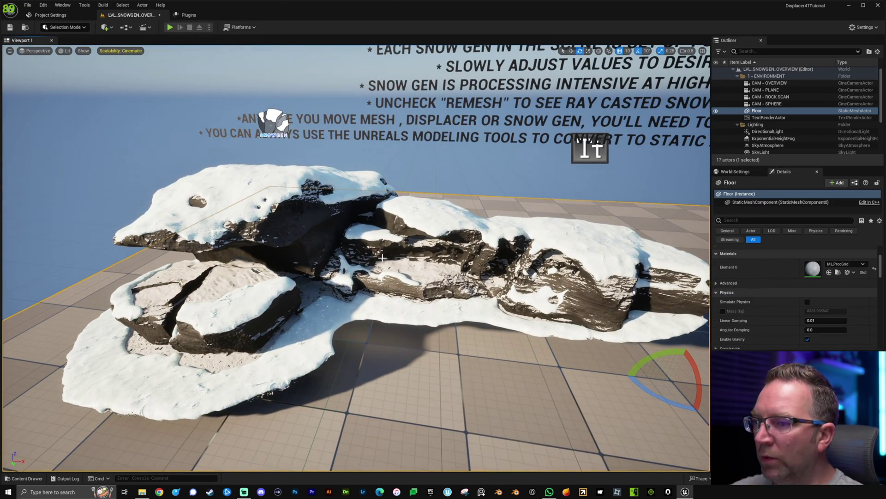
pyautogui.click(508, 319)
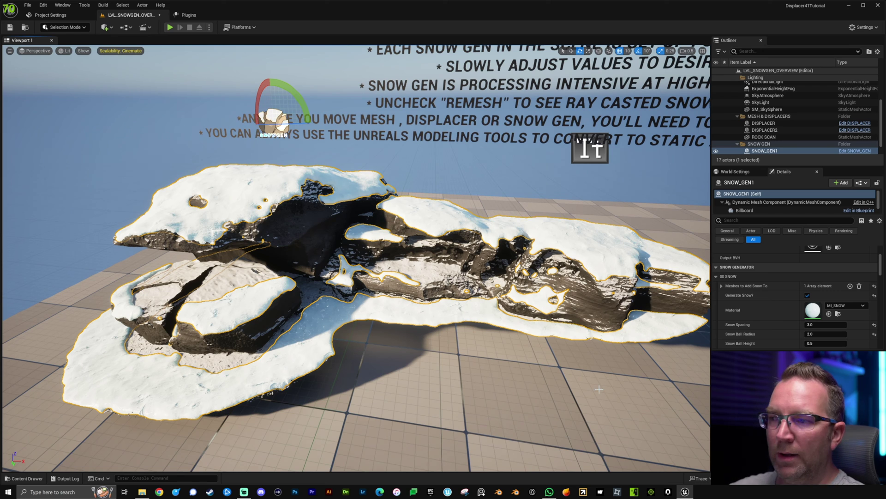
pyautogui.scroll(-2, 786, 309)
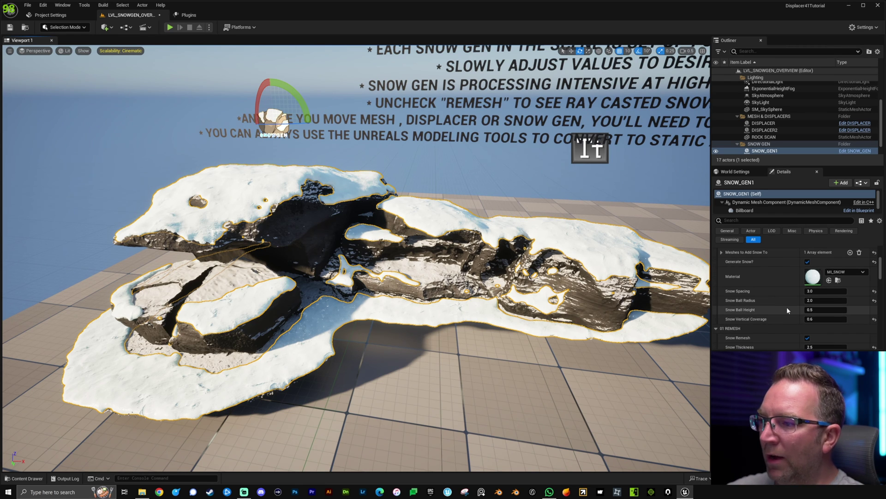
pyautogui.scroll(-1, 786, 307)
pyautogui.scroll(-1, 785, 308)
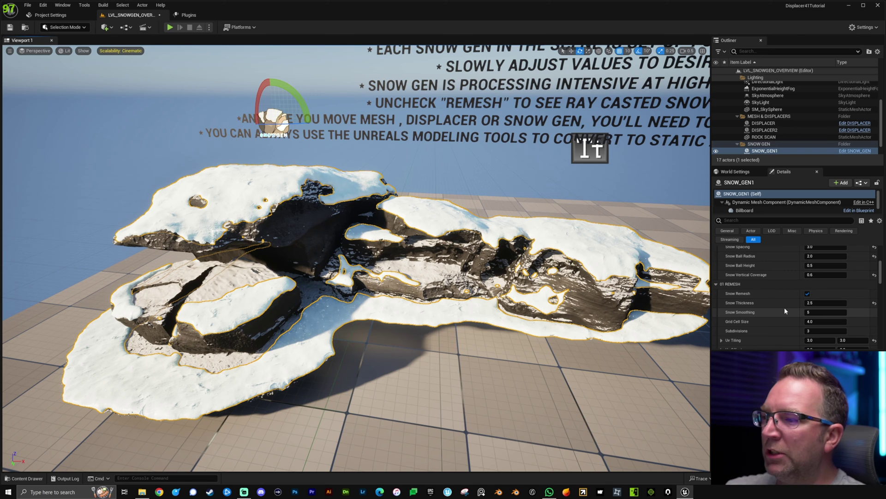
pyautogui.scroll(-2, 784, 309)
pyautogui.scroll(-1, 783, 300)
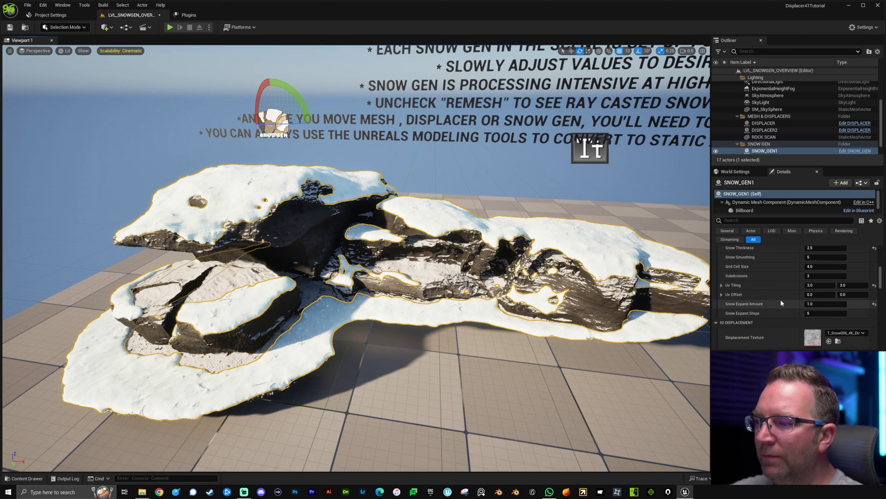
pyautogui.scroll(-2, 781, 304)
pyautogui.scroll(-3, 780, 305)
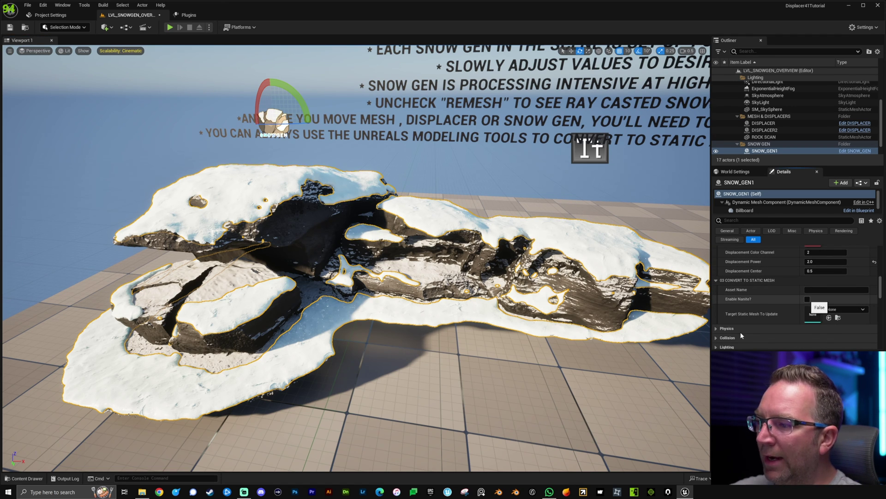
# Enable Nanite for SNOW_GEN1's static mesh conversion and set the asset name to SnowyRock.
pyautogui.click(807, 300)
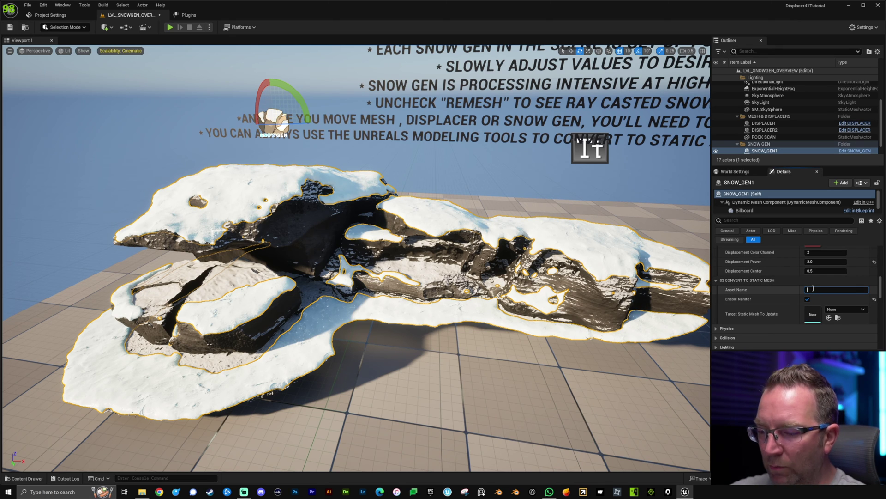
pyautogui.write('Snooy')
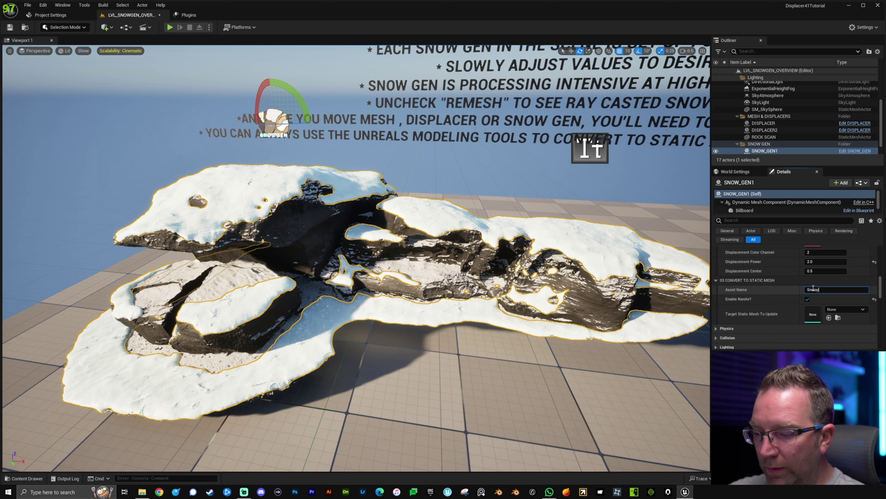
pyautogui.write('Rock')
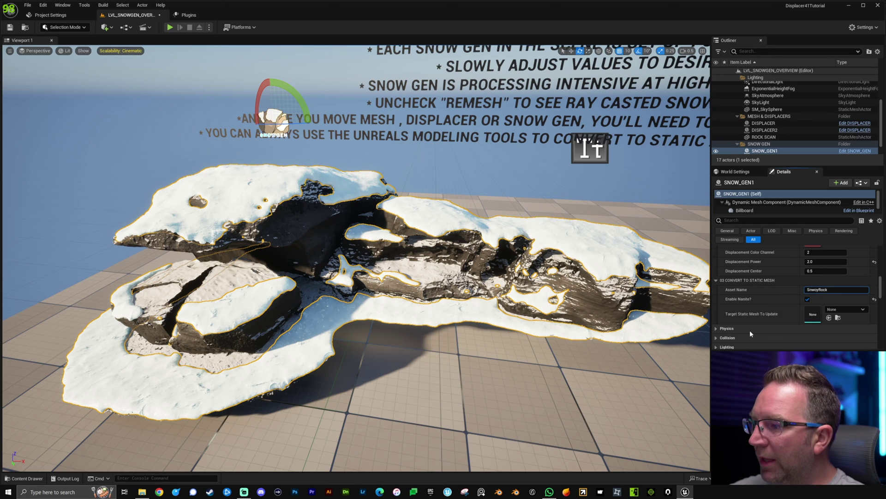
pyautogui.scroll(-3, 753, 329)
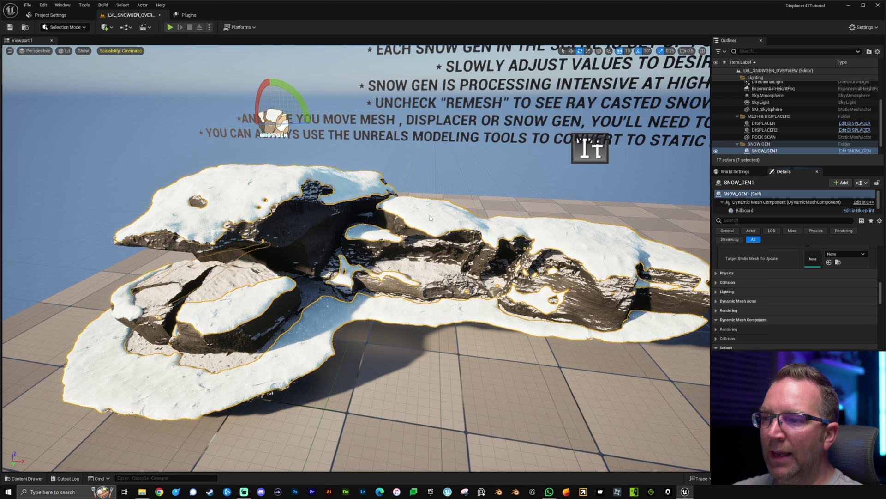
# Convert SNOW_GEN1's snow to a static mesh.
pyautogui.scroll(-5, 794, 277)
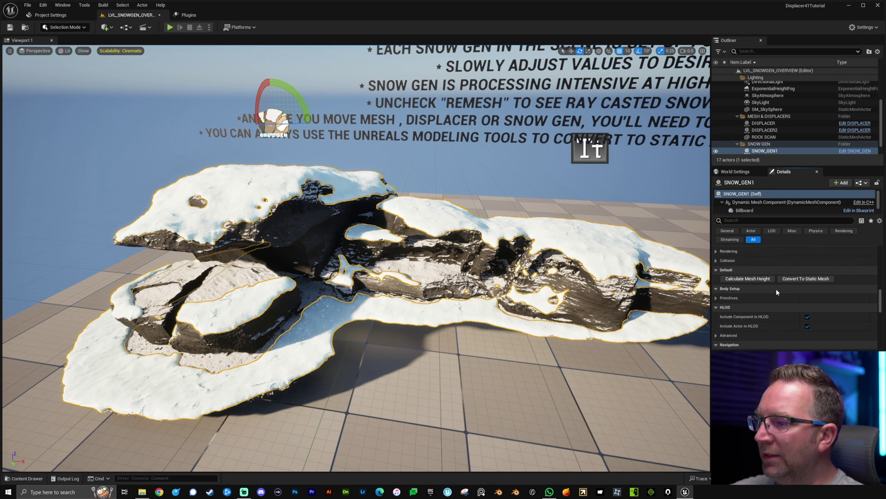
pyautogui.scroll(-1, 777, 292)
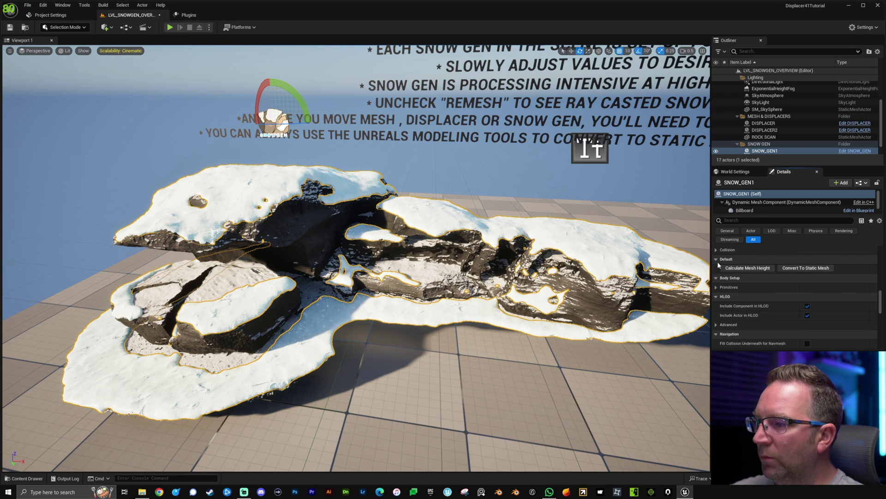
pyautogui.click(805, 268)
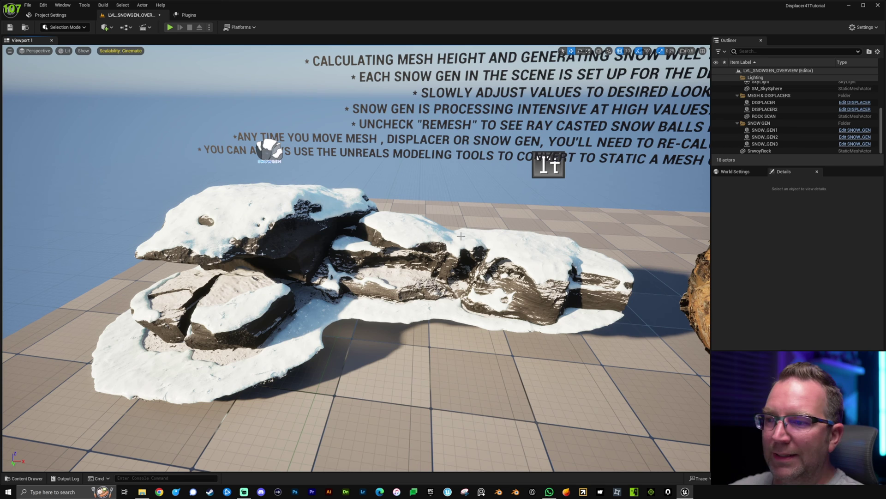
# Check the converted snow mesh in the project's DISPLACER/GeneratedMeshes/SNOW content folder.
pyautogui.hotkey('ctrl', 'space')
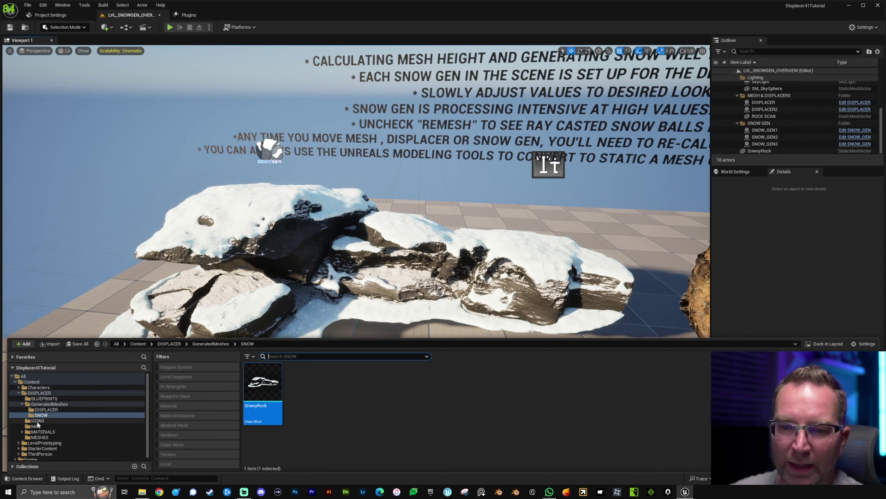
pyautogui.click(50, 404)
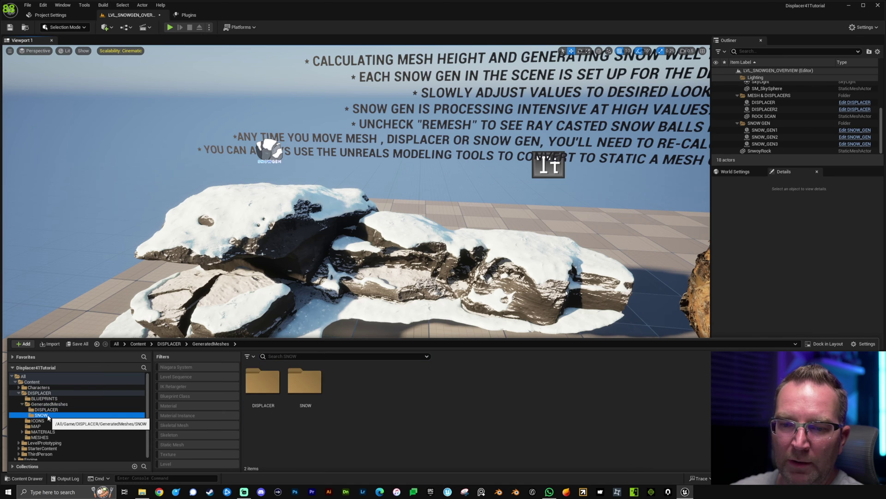
pyautogui.click(44, 415)
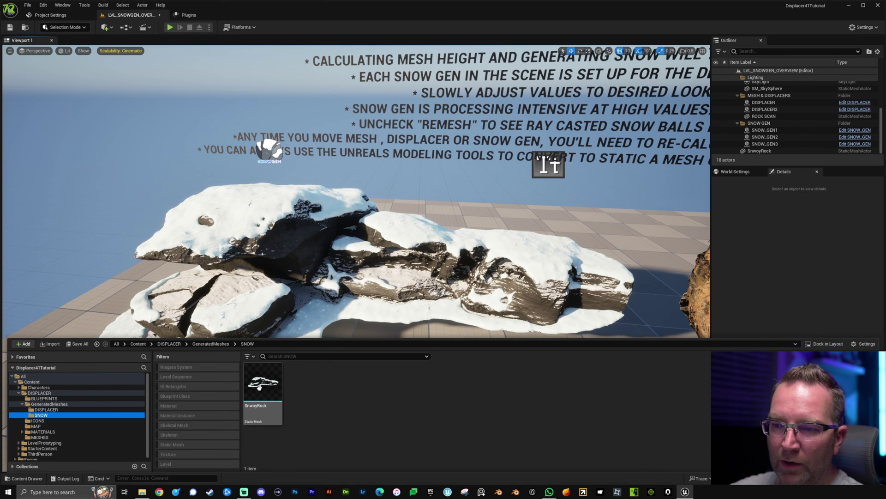
pyautogui.hotkey('ctrl', 'space')
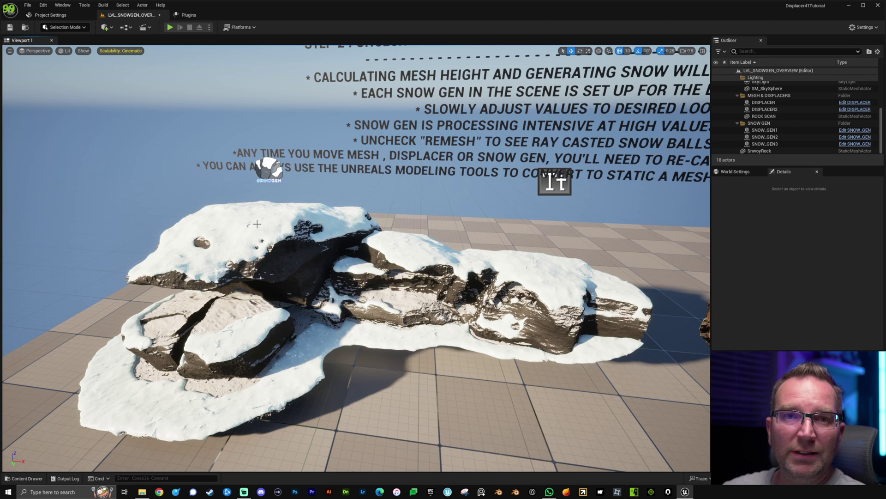
# Select the SnwoyRock static mesh actor, hide and show it again, and move it sideways along one axis off the rock.
pyautogui.click(780, 150)
pyautogui.click(717, 151)
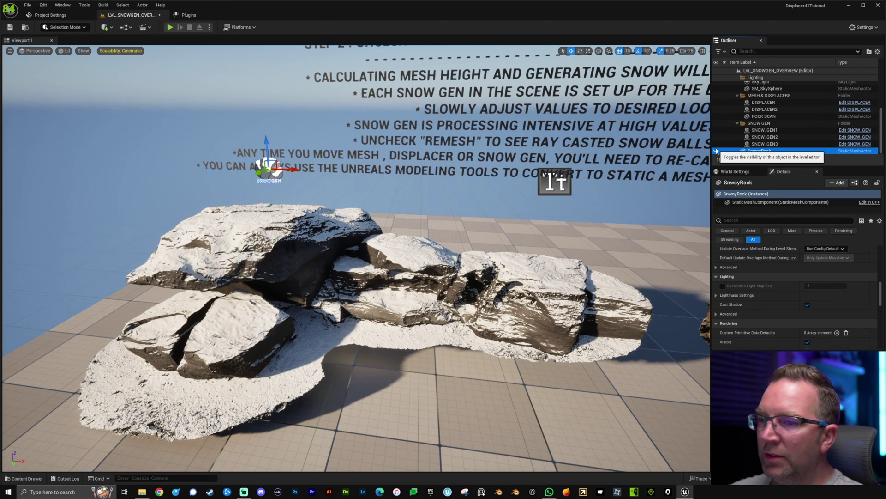
pyautogui.click(717, 151)
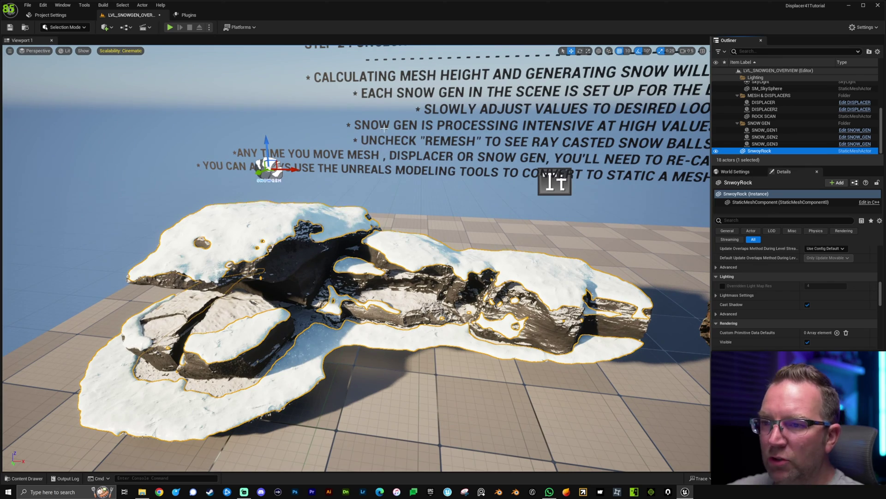
pyautogui.moveTo(288, 170); pyautogui.dragTo(19, 170)
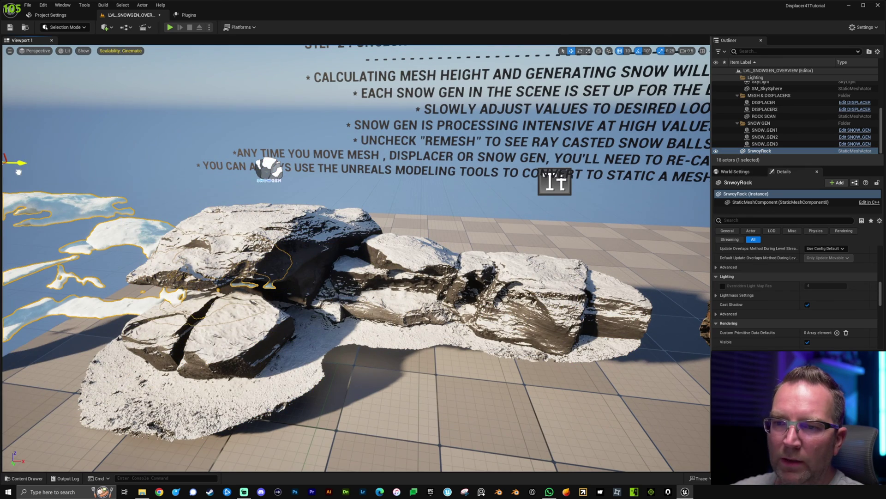
# Select SNOW_GEN1 and review its ray cast mesh, Generate Snow, spacing, snow ball and remesh settings.
pyautogui.click(765, 131)
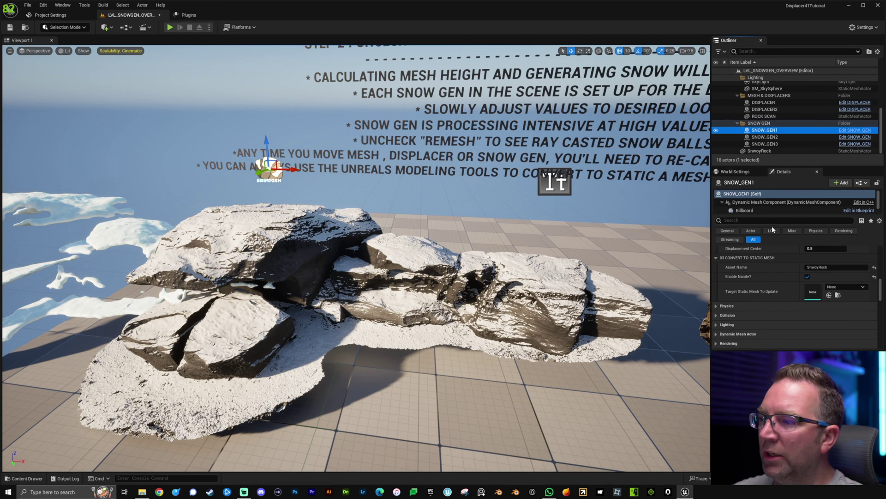
pyautogui.scroll(5, 777, 287)
pyautogui.scroll(5, 778, 296)
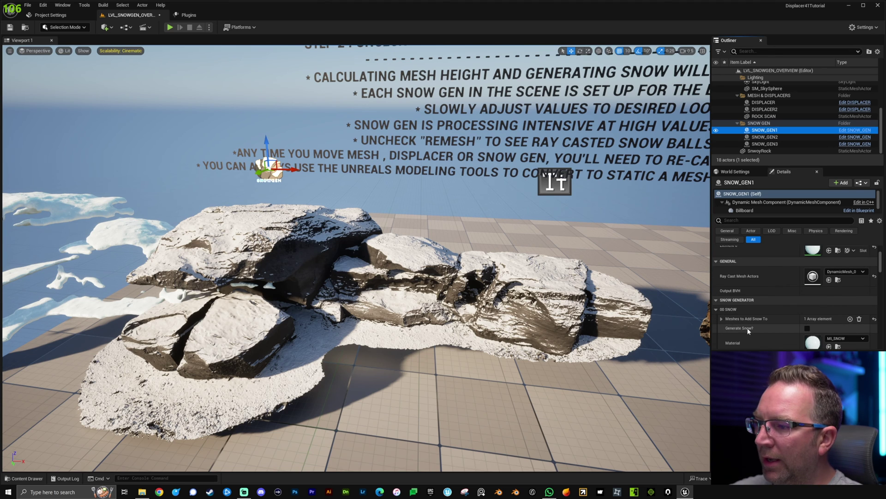
pyautogui.scroll(-3, 788, 328)
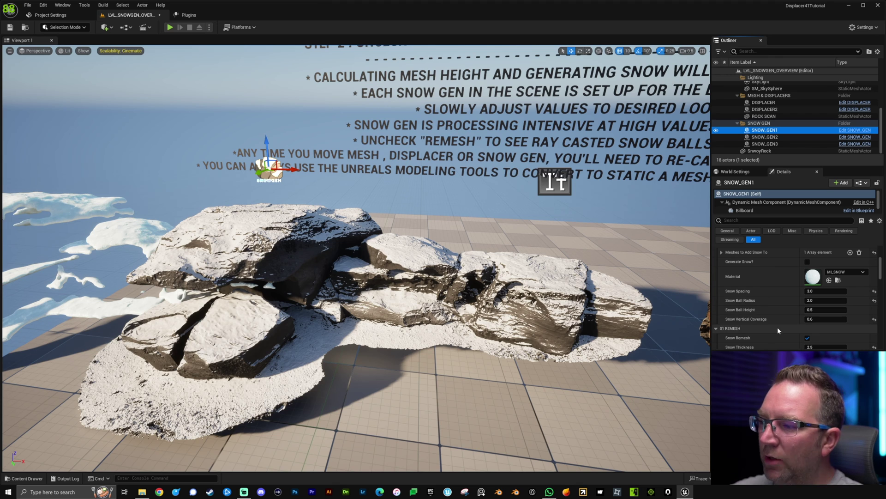
pyautogui.scroll(2, 784, 317)
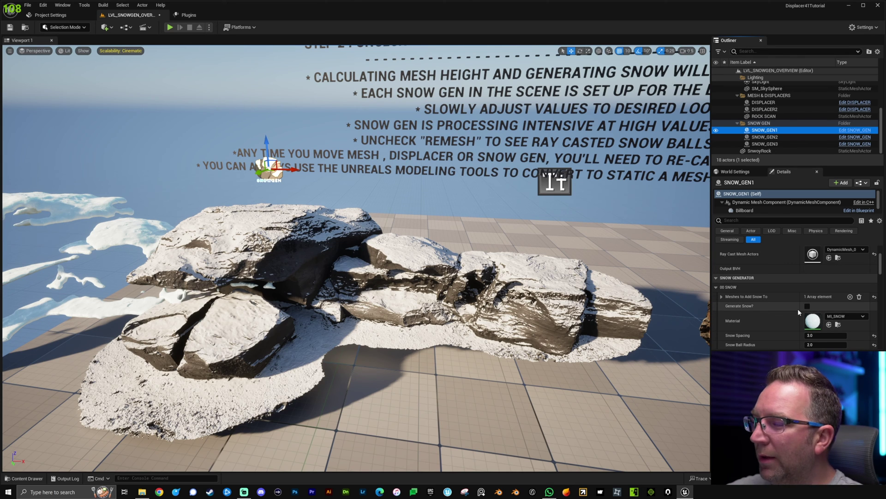
pyautogui.scroll(-5, 785, 305)
pyautogui.scroll(-5, 780, 304)
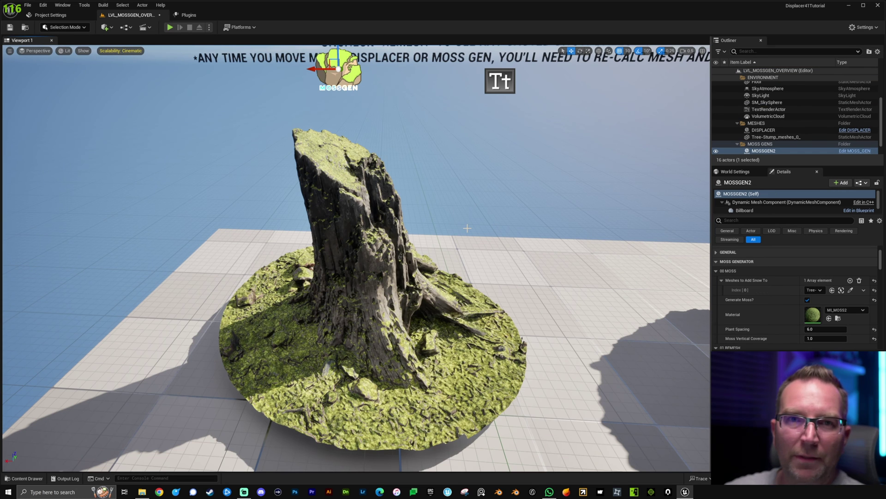
# Look through MOSSGEN2's General, Transform and Materials categories, leaving General and Materials collapsed.
pyautogui.click(720, 252)
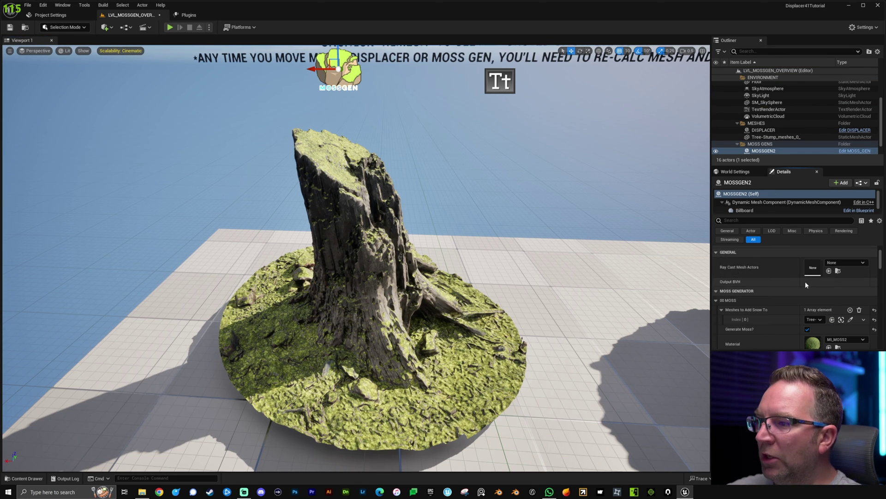
pyautogui.click(717, 252)
pyautogui.scroll(2, 733, 266)
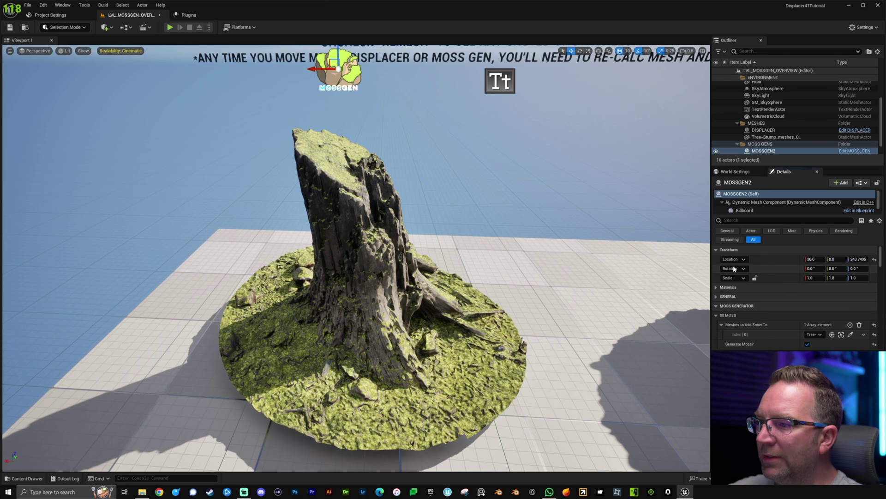
pyautogui.click(718, 287)
pyautogui.click(718, 286)
pyautogui.scroll(-2, 738, 297)
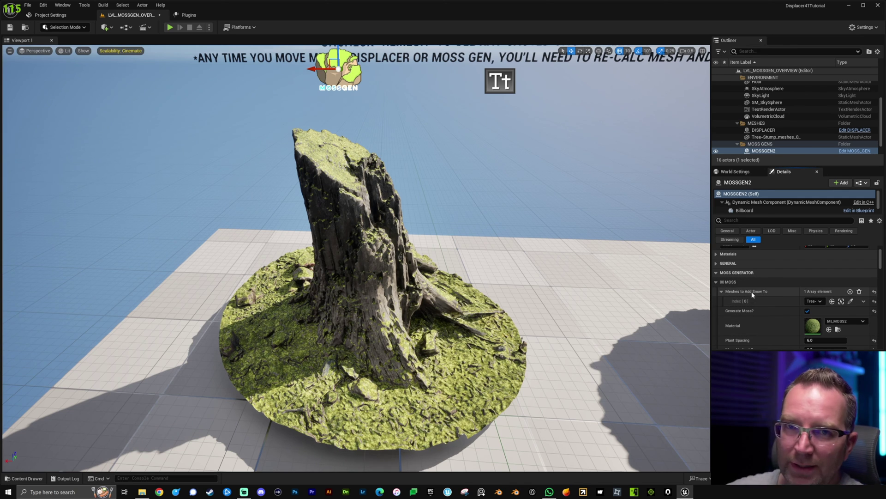
# Collapse MOSSGEN2's Physics, Collision, Lighting, Dynamic Mesh Actor and Rendering categories.
pyautogui.scroll(-5, 759, 300)
pyautogui.scroll(-6, 765, 290)
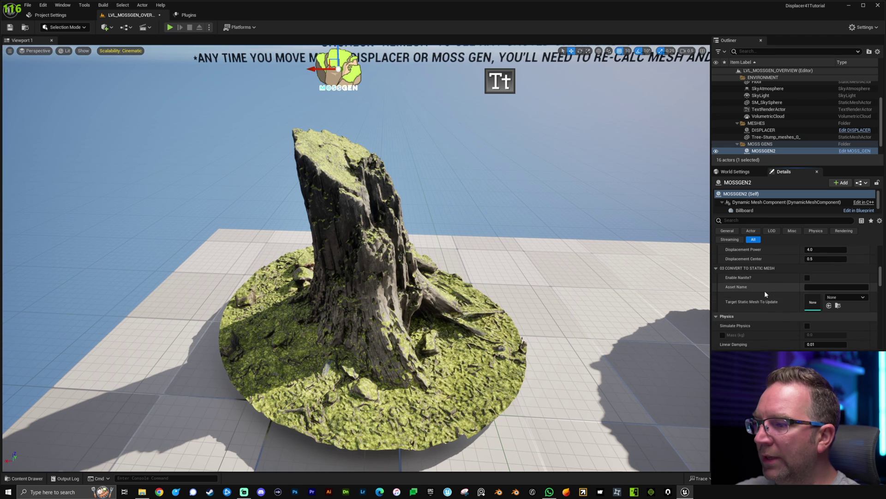
pyautogui.click(717, 303)
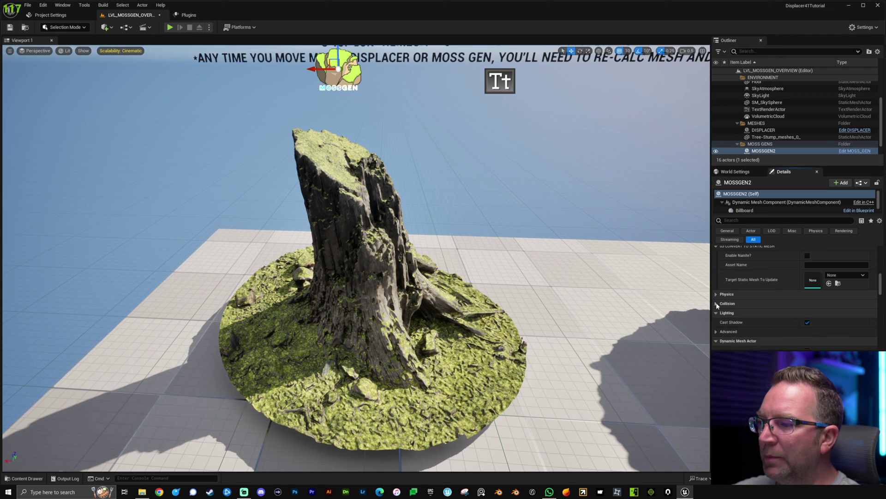
pyautogui.scroll(-3, 721, 295)
pyautogui.click(716, 278)
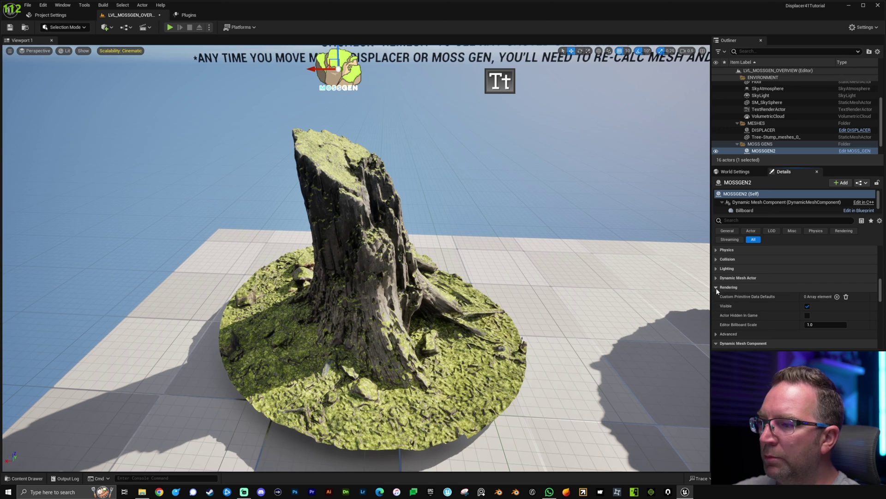
pyautogui.click(717, 287)
pyautogui.scroll(-2, 738, 318)
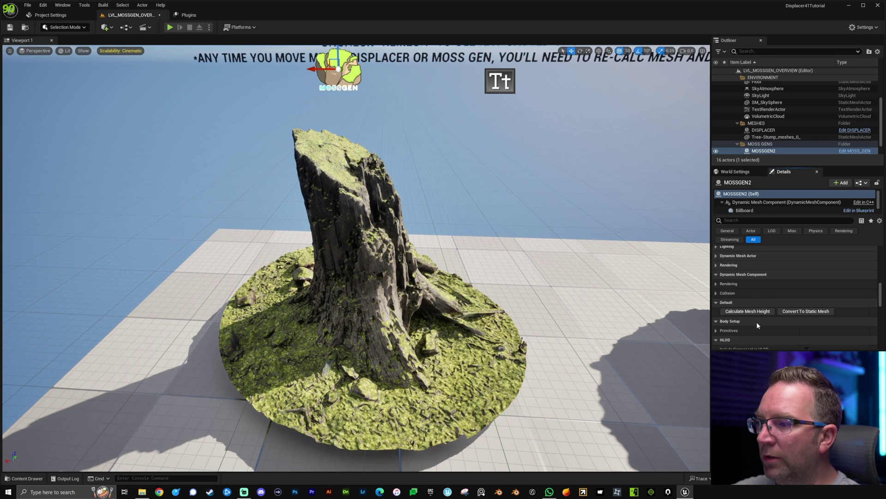
# Calculate MOSSGEN2's mesh height and turn on Generate Moss for the tree stump.
pyautogui.scroll(-8, 782, 293)
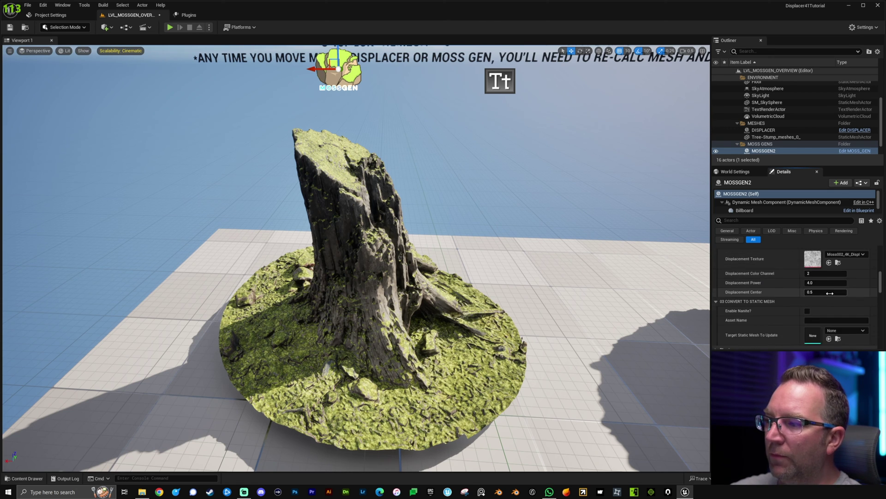
pyautogui.scroll(3, 832, 296)
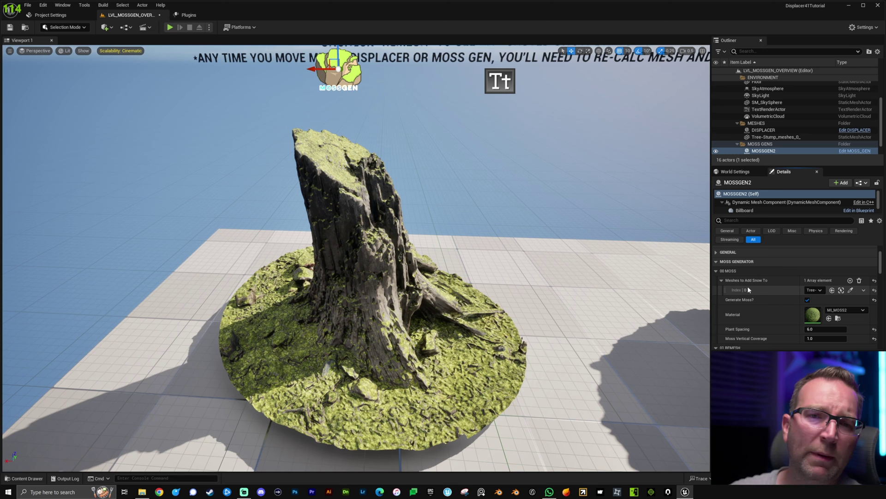
pyautogui.scroll(-10, 748, 297)
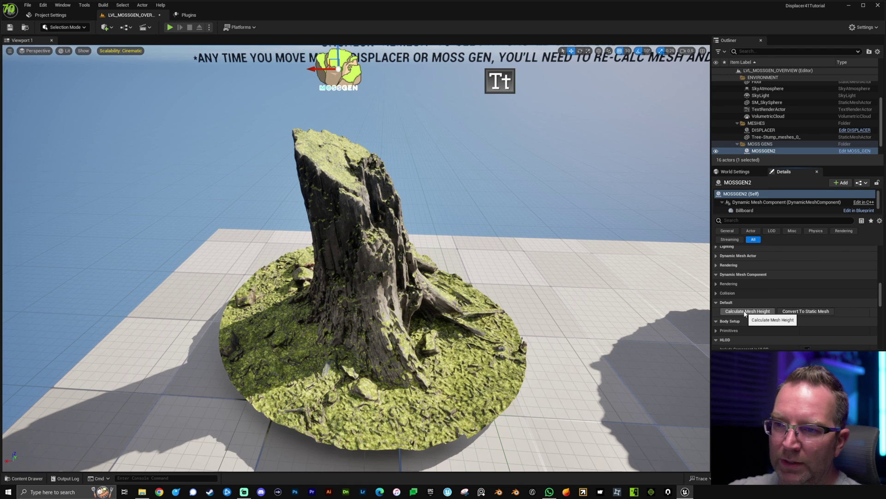
pyautogui.scroll(5, 768, 292)
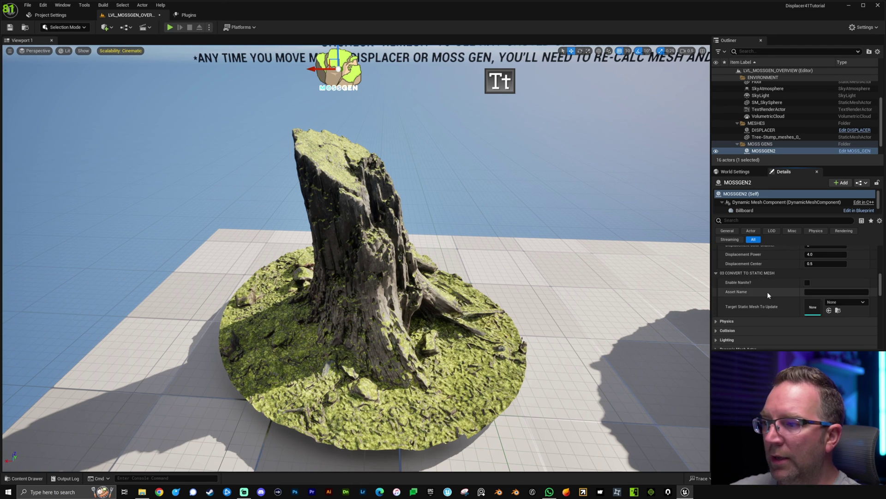
pyautogui.scroll(5, 777, 299)
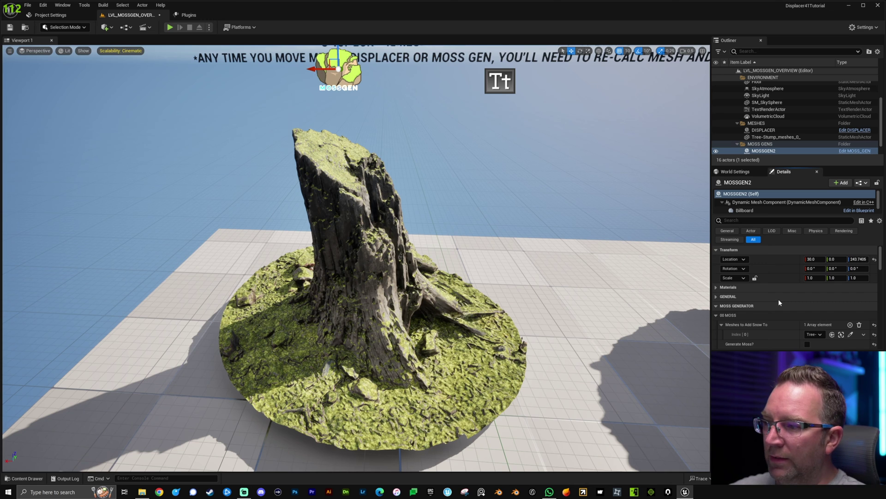
pyautogui.scroll(-2, 785, 306)
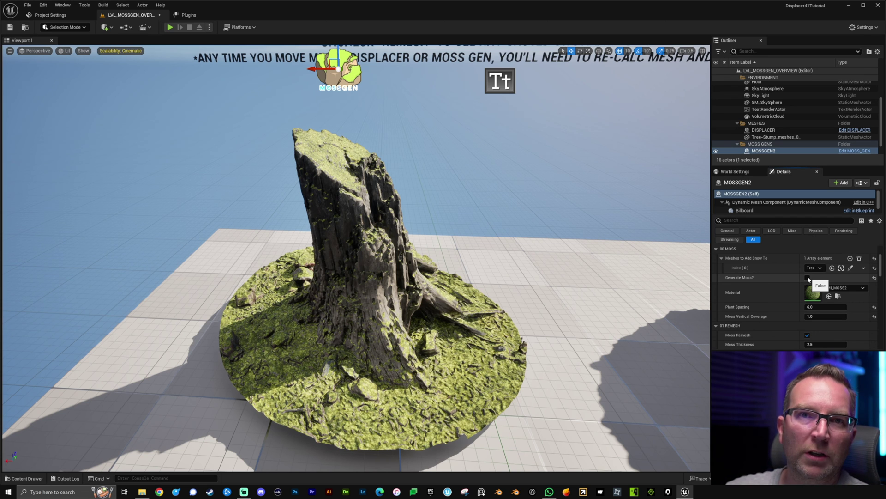
pyautogui.click(808, 278)
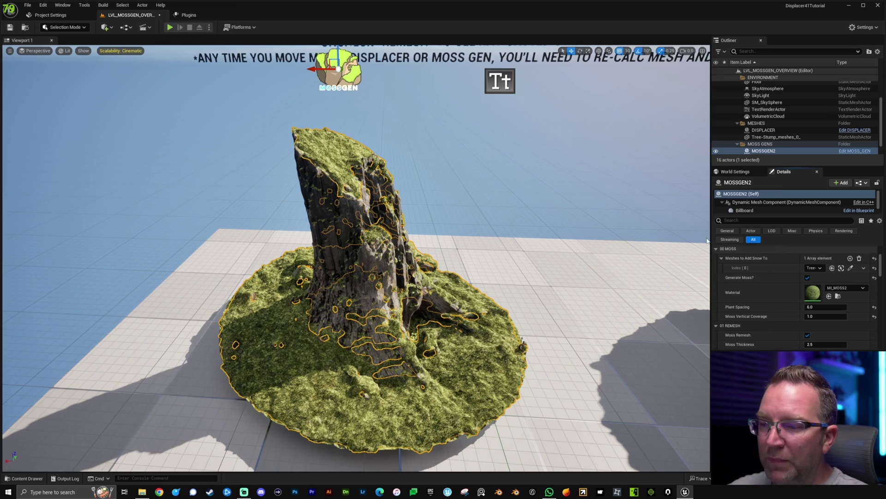
# Examine the generated moss on the tree stump from several views, with and without MOSSGEN2's selection outline.
pyautogui.click(623, 162)
pyautogui.moveTo(624, 162); pyautogui.dragTo(600, 138)
pyautogui.moveTo(370, 332); pyautogui.dragTo(357, 336, button='right')
pyautogui.click(370, 331)
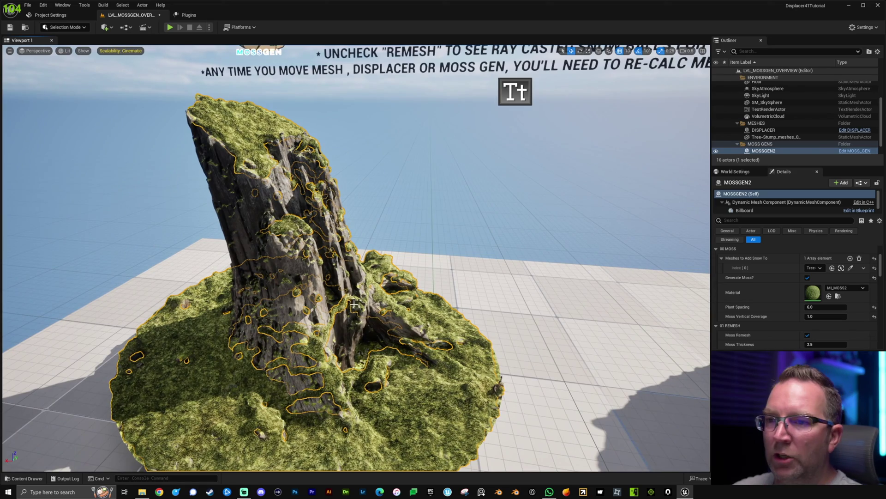
pyautogui.scroll(-4, 353, 304)
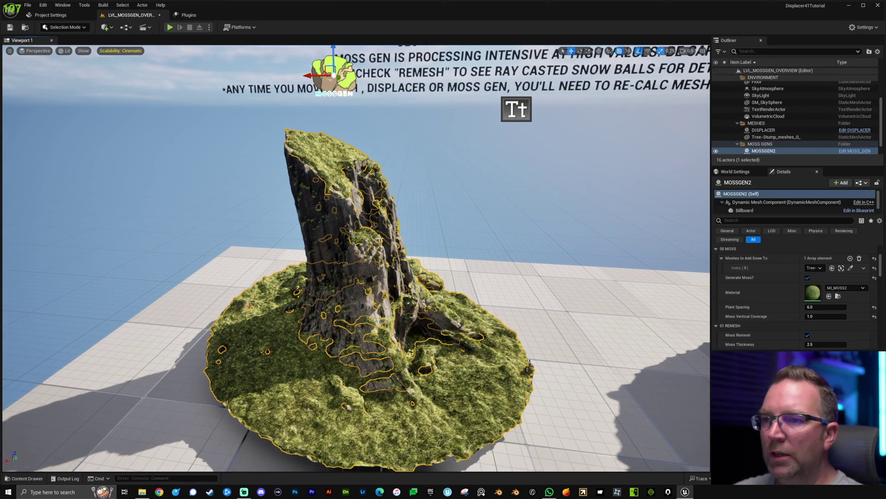
pyautogui.click(454, 210)
pyautogui.moveTo(391, 384); pyautogui.dragTo(390, 384, button='right')
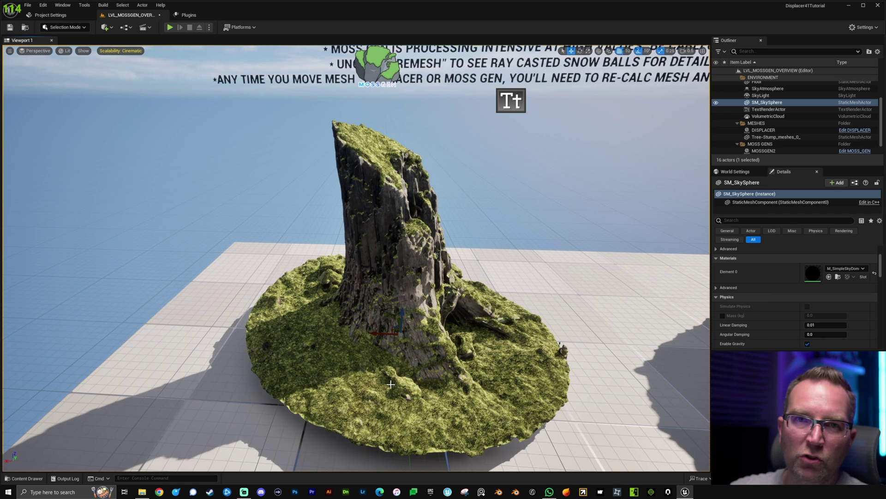
pyautogui.moveTo(445, 301); pyautogui.dragTo(445, 301, button='right')
pyautogui.click(445, 301)
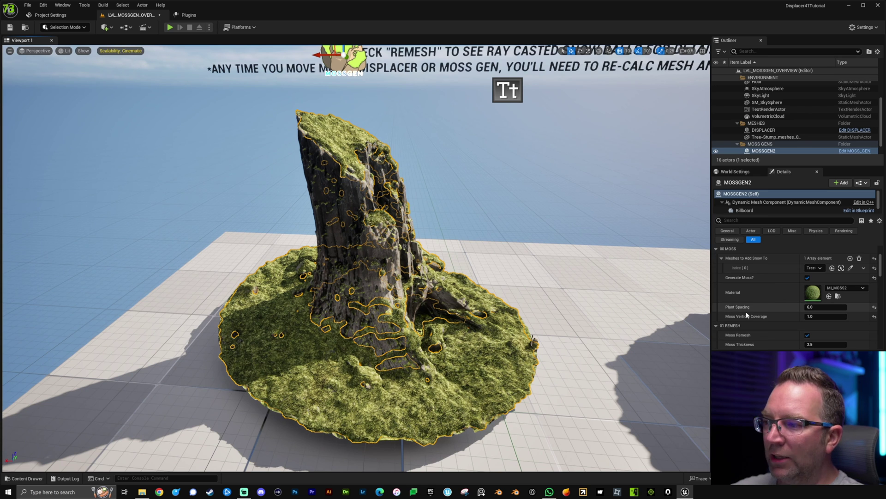
# Review MOSSGEN2's moss, remesh, displacement and static mesh conversion settings.
pyautogui.scroll(-5, 784, 277)
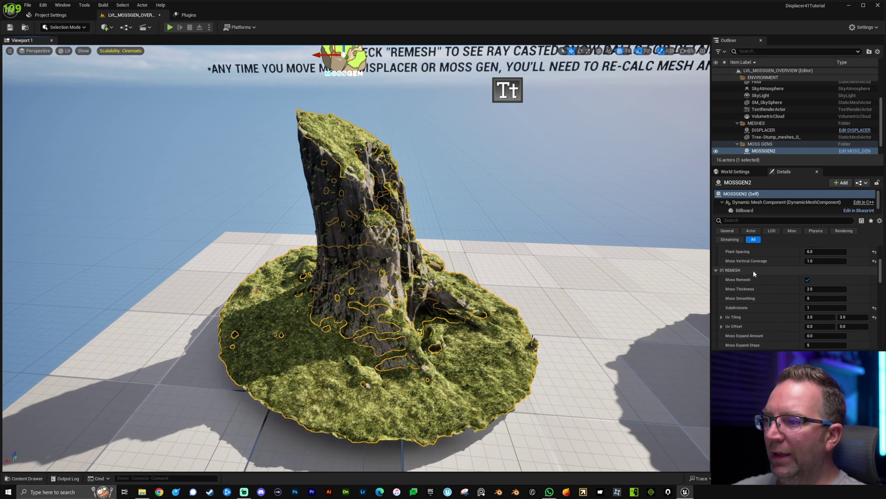
pyautogui.scroll(-3, 754, 284)
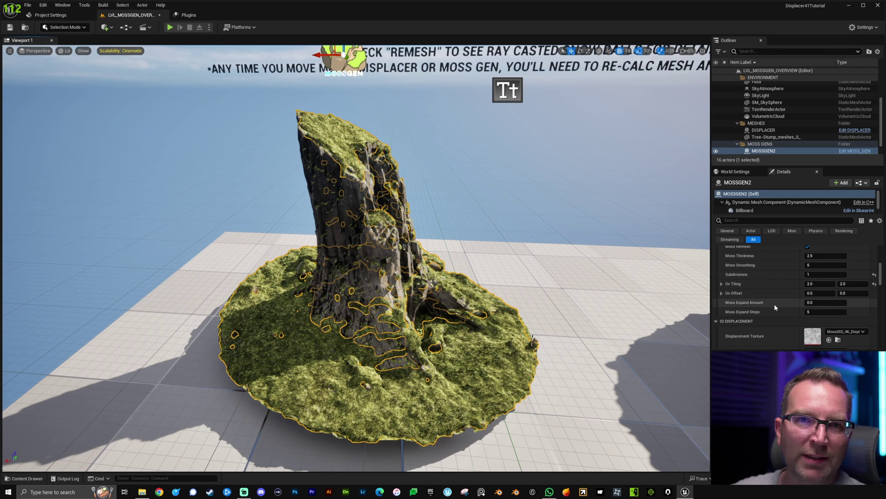
pyautogui.scroll(1, 764, 283)
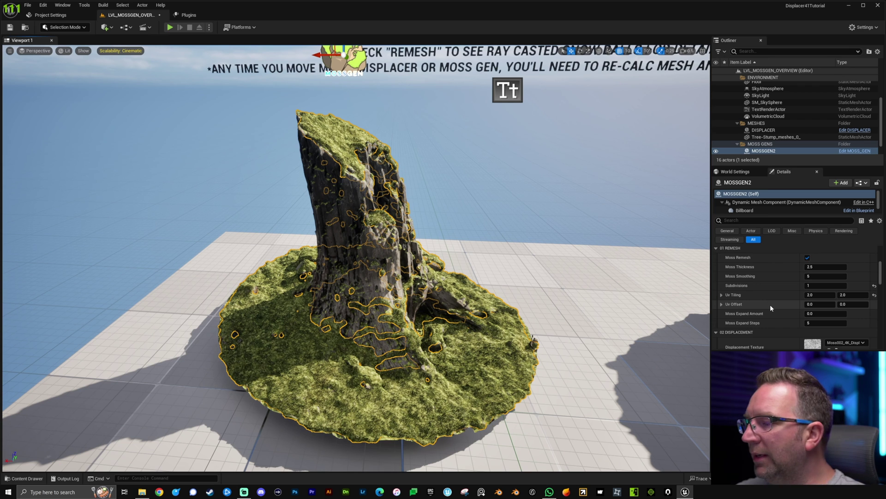
pyautogui.scroll(-1, 771, 306)
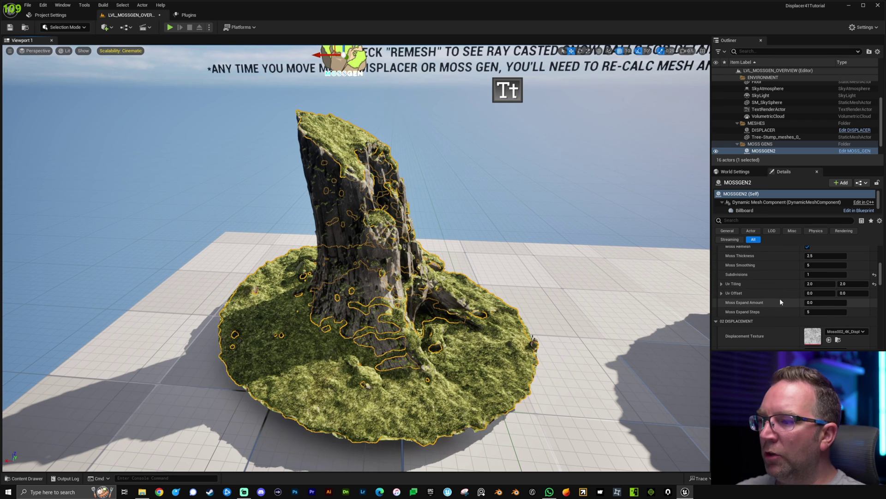
pyautogui.scroll(-4, 765, 307)
pyautogui.scroll(-5, 765, 306)
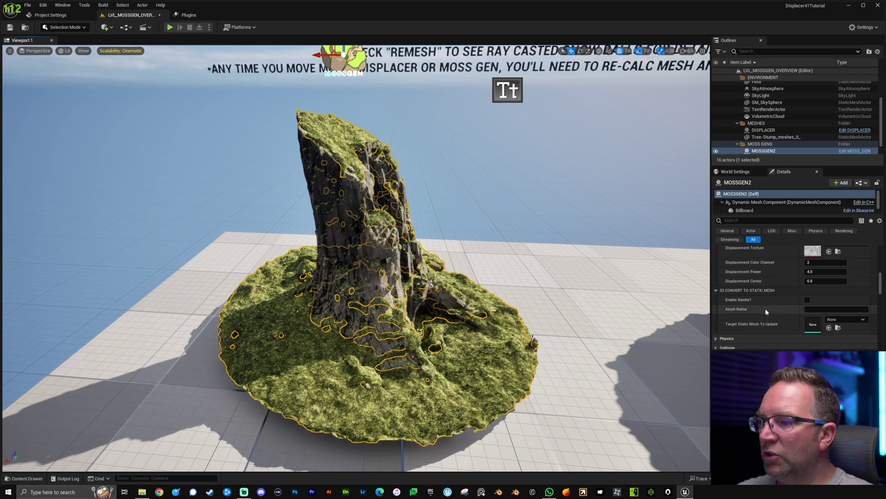